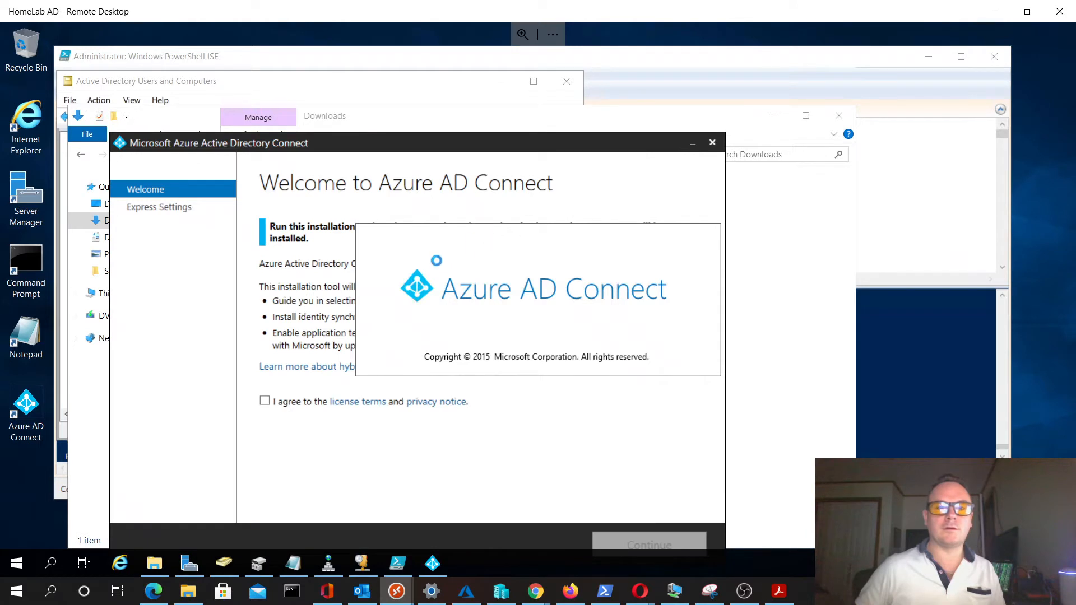
- Agree to the license terms, continue to Express Settings, reposition that window, and close the duplicate Azure AD Connect Welcome window
{"action": "left_click", "coordinate": [284, 403]}
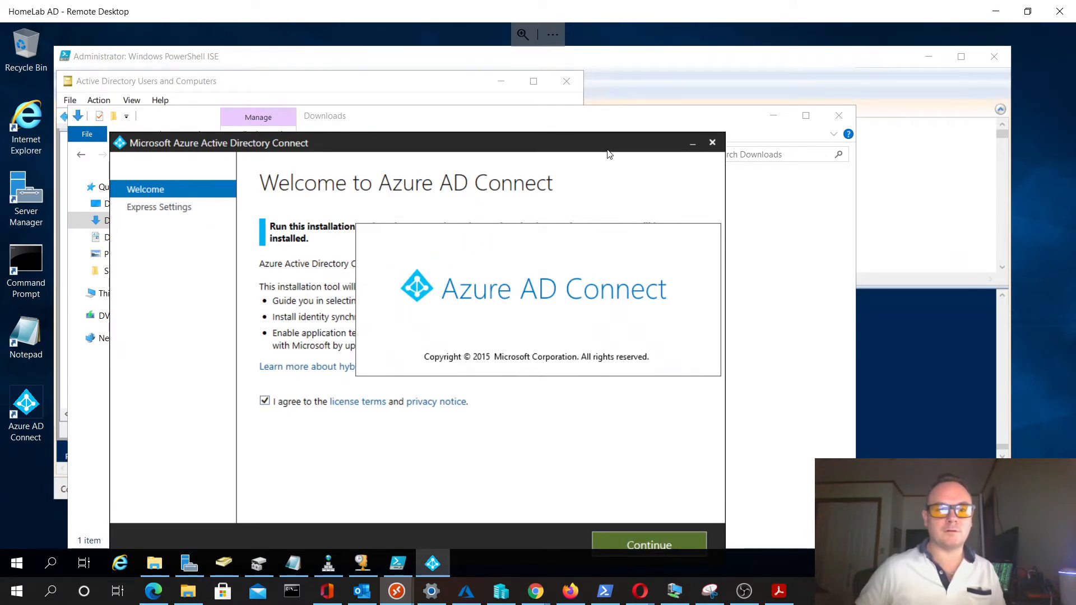
{"action": "left_click", "coordinate": [628, 544]}
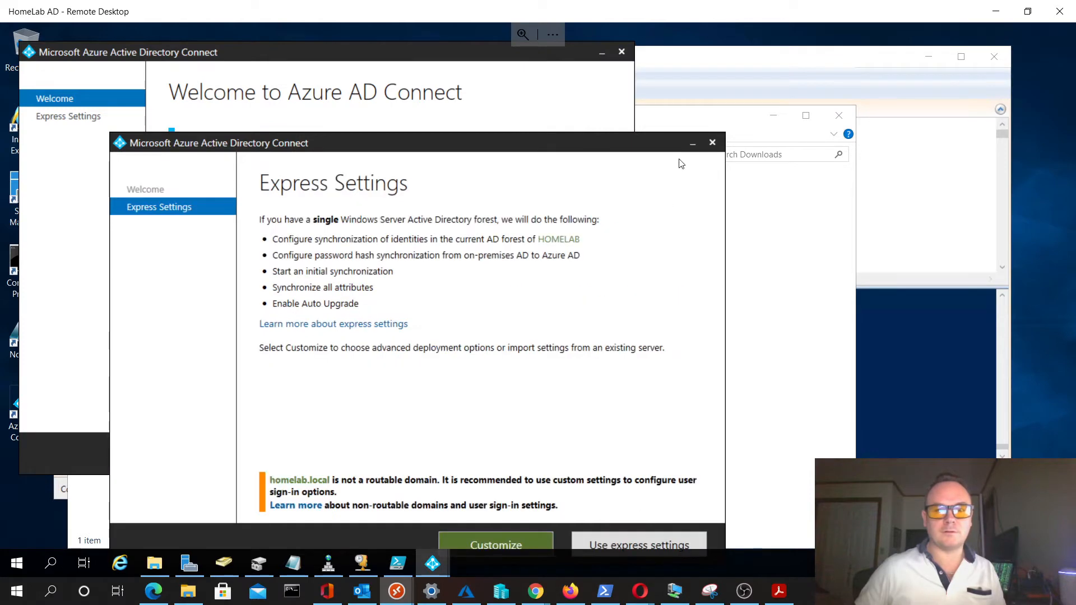
{"action": "left_click_drag", "start_coordinate": [553, 145], "coordinate": [711, 104]}
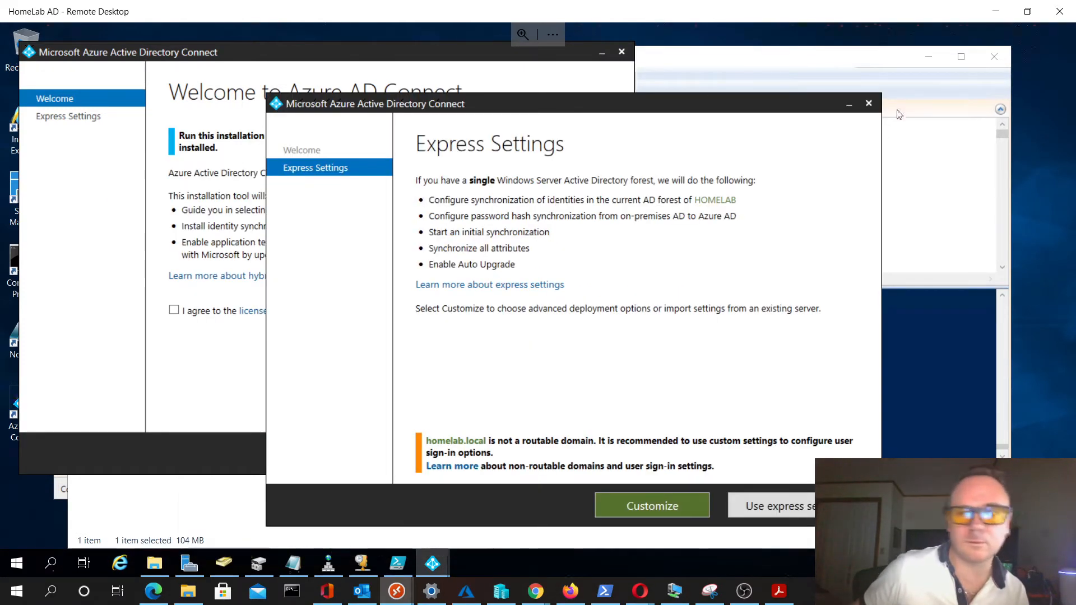
{"action": "left_click", "coordinate": [620, 50]}
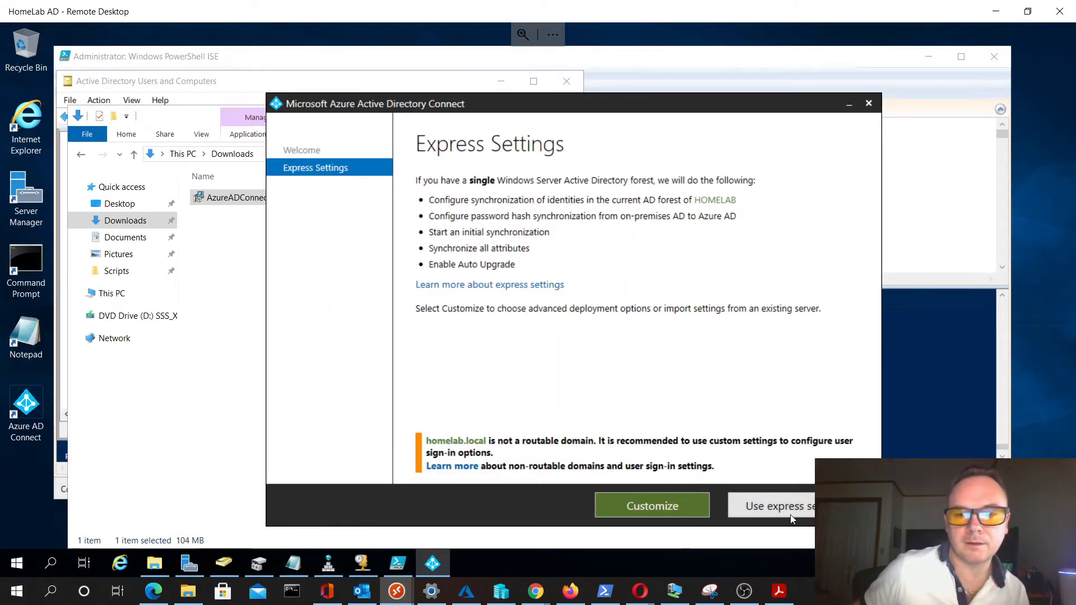
{"action": "left_click", "coordinate": [674, 510]}
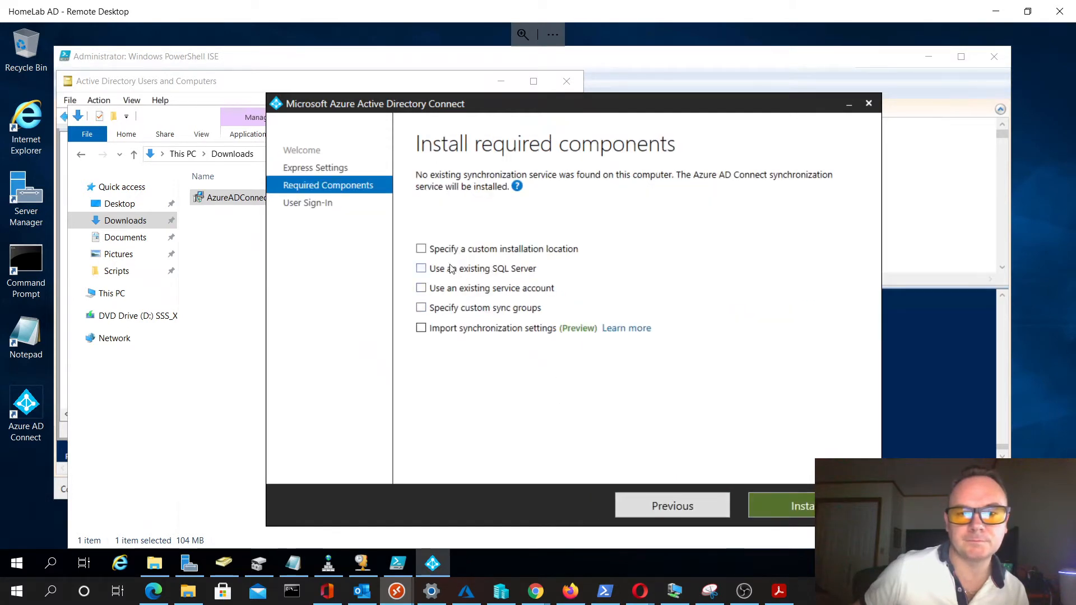
{"action": "left_click", "coordinate": [431, 254]}
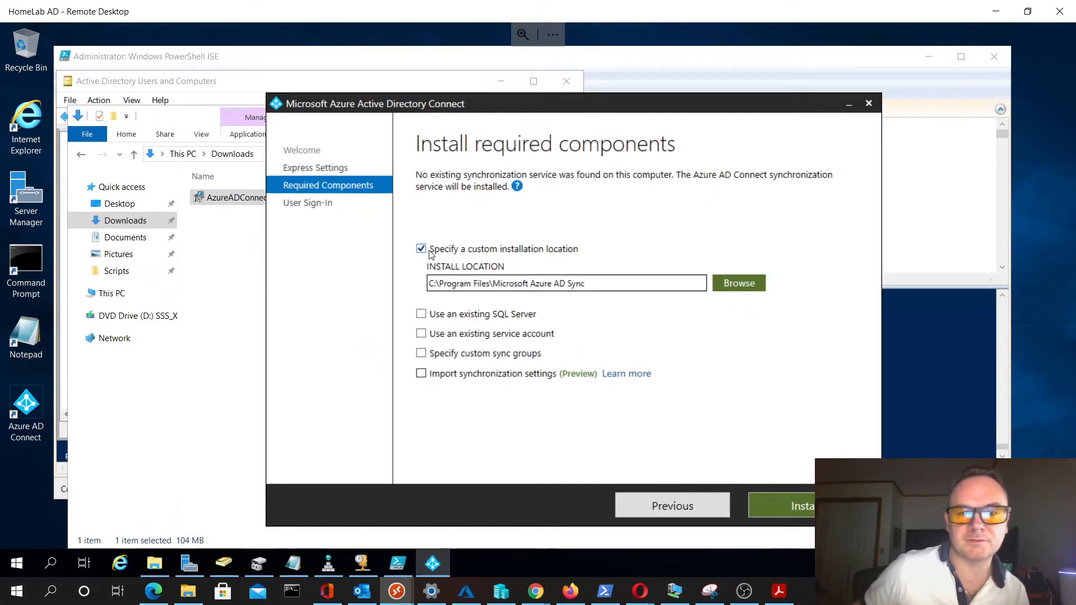
{"action": "left_click", "coordinate": [431, 253]}
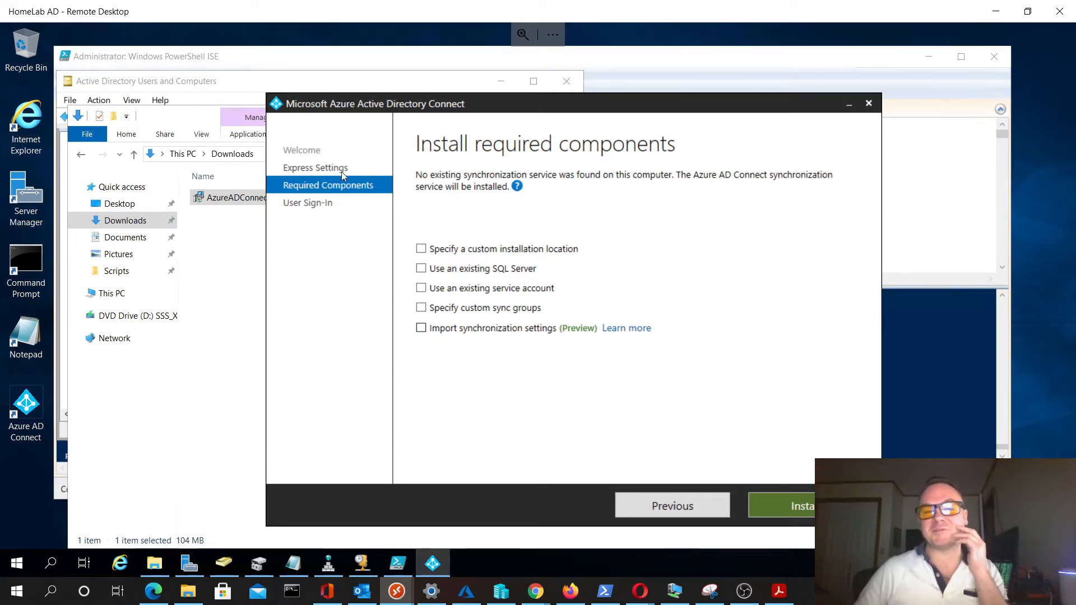
{"action": "left_click", "coordinate": [704, 511]}
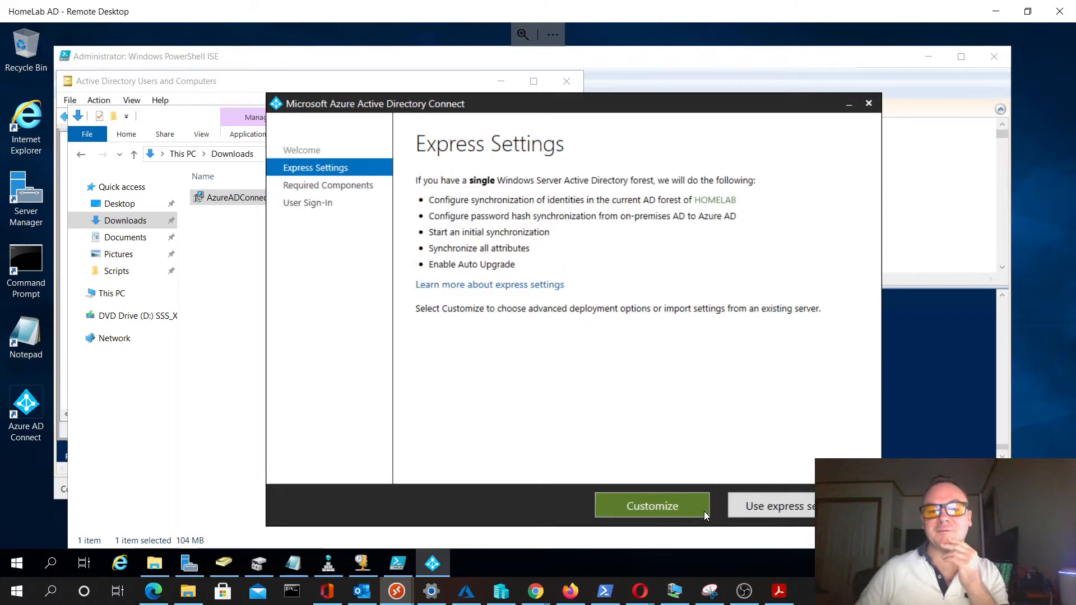
- Continue the Azure AD Connect setup with the express settings
{"action": "left_click", "coordinate": [785, 500]}
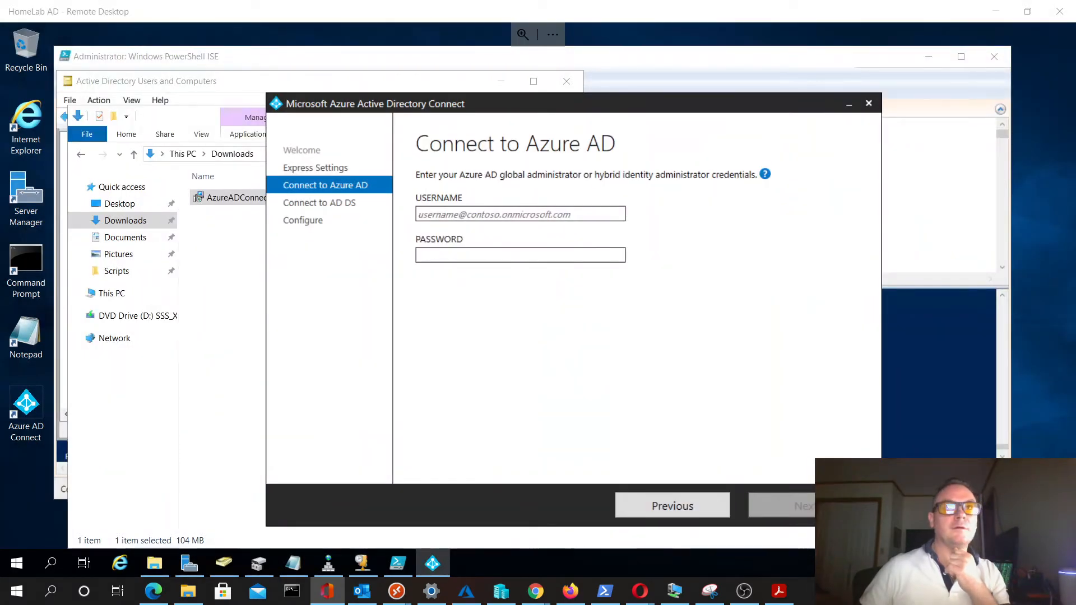
{"action": "key", "text": "super+d"}
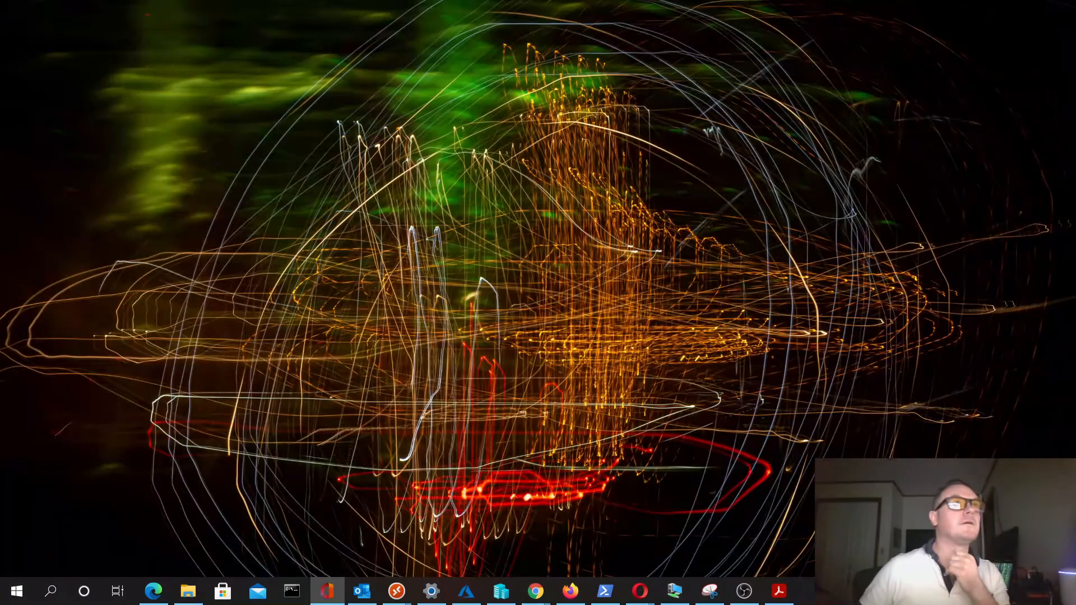
{"action": "key", "text": "super+d"}
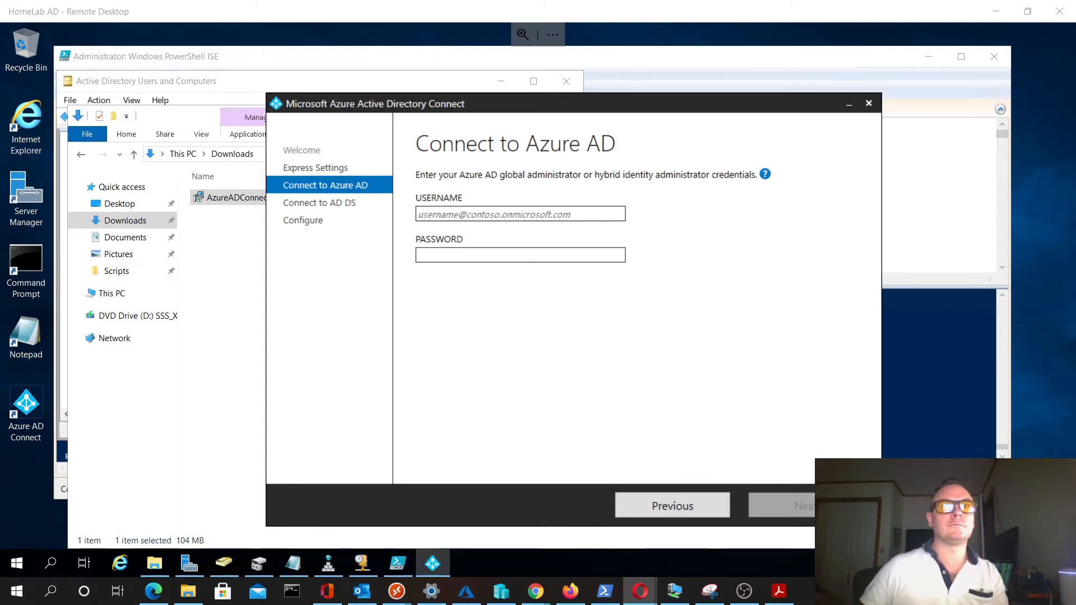
- Fill in the Azure AD global administrator's username and account password
{"action": "left_click", "coordinate": [524, 215]}
{"action": "key", "text": "ctrl+v"}
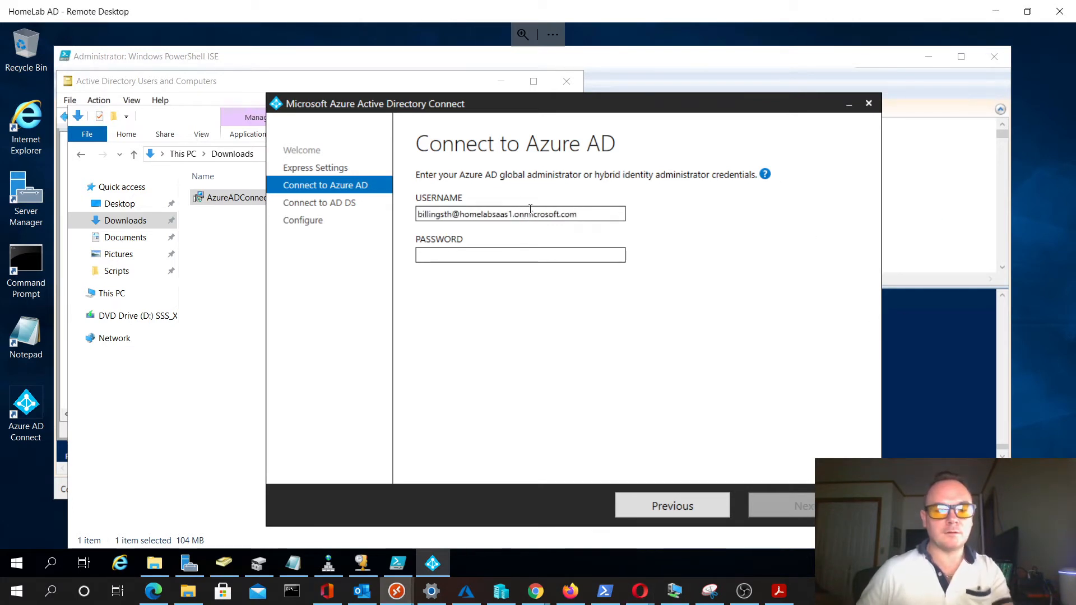
{"action": "key", "text": "Tab"}
{"action": "type", "text": "••"}
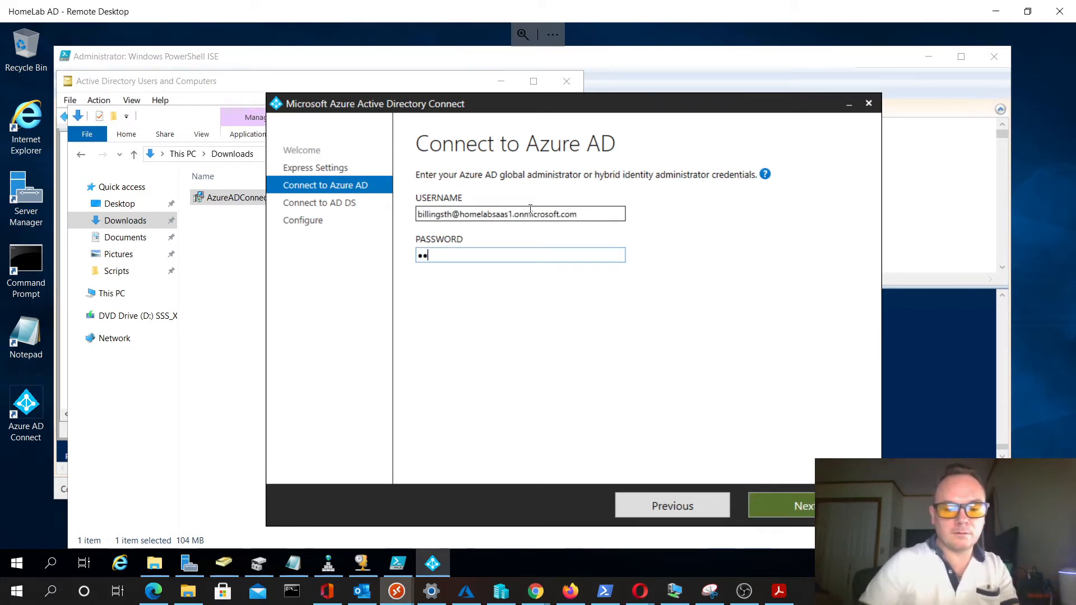
{"action": "type", "text": "••"}
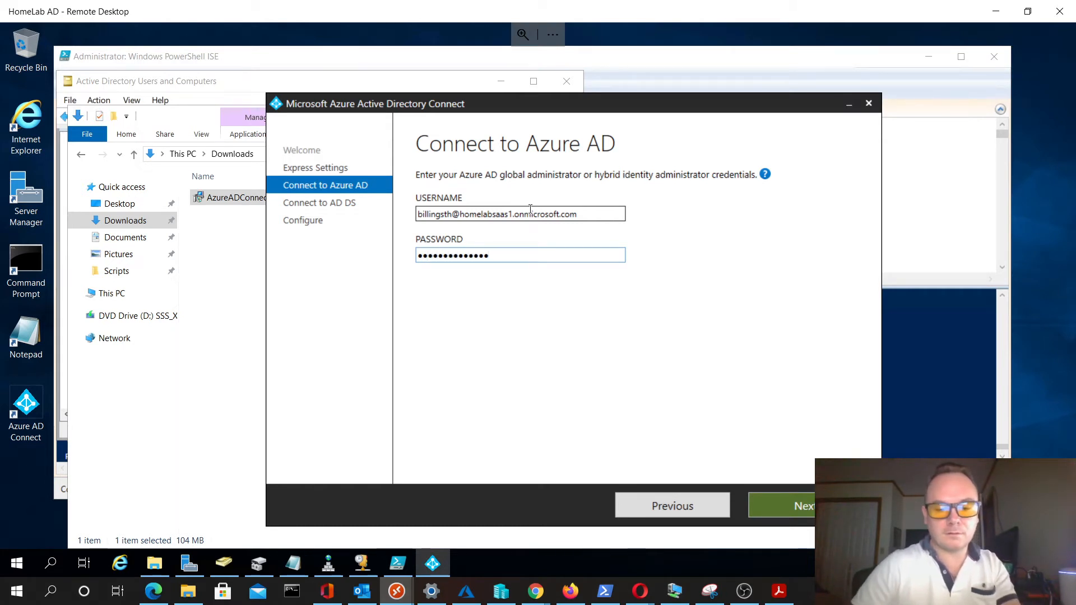
- Retype the m in the username's onmicrosoft.com domain, re-enter the account password, and submit the Azure AD credentials
{"action": "key", "text": "shift+Tab"}
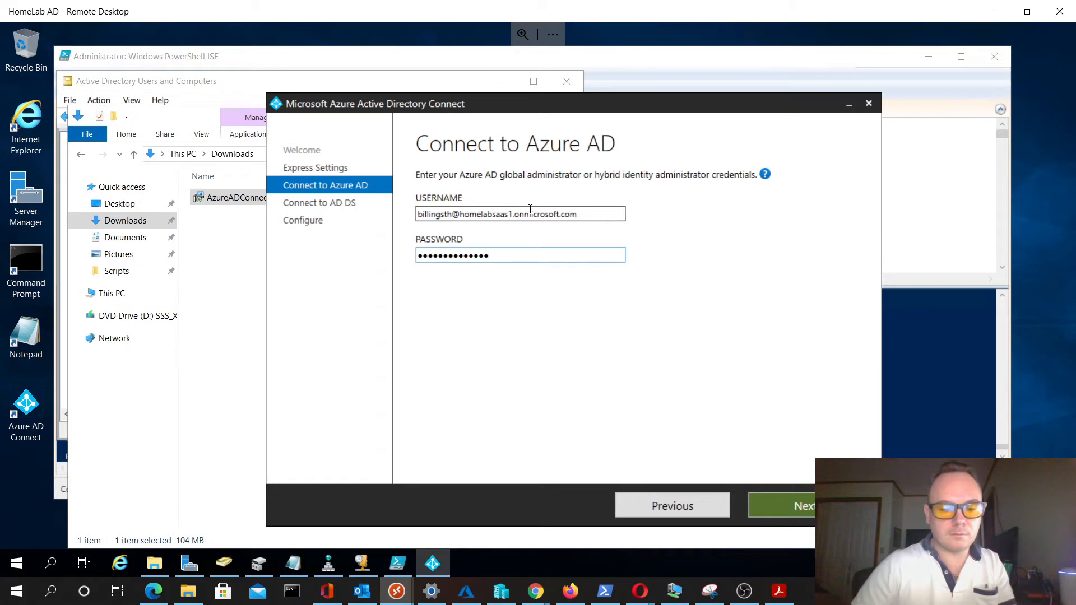
{"action": "left_click", "coordinate": [531, 213]}
{"action": "key", "text": "BackSpace"}
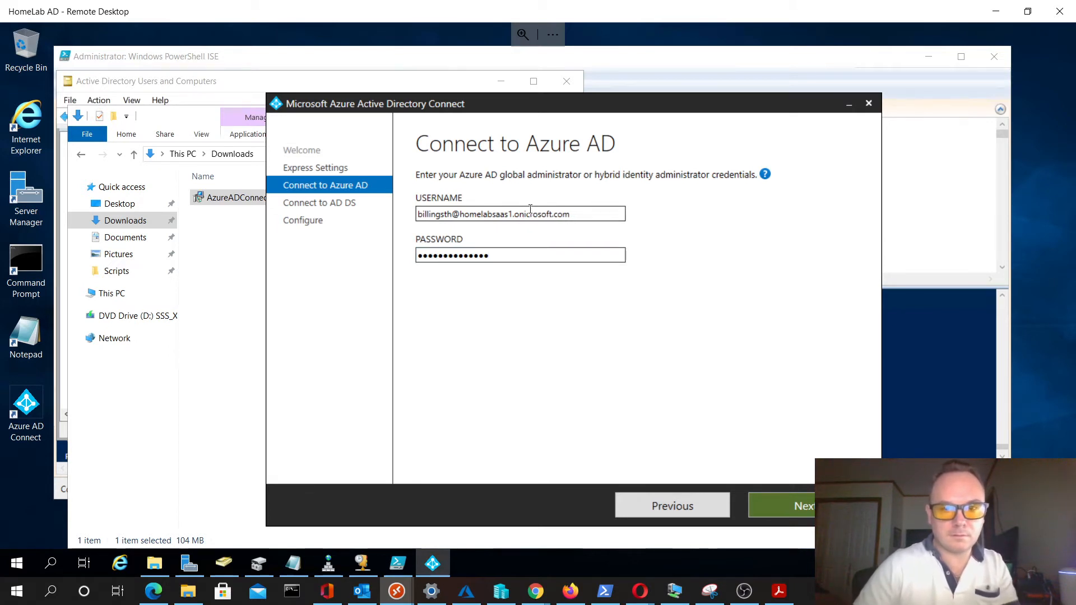
{"action": "type", "text": "m"}
{"action": "key", "text": "Tab"}
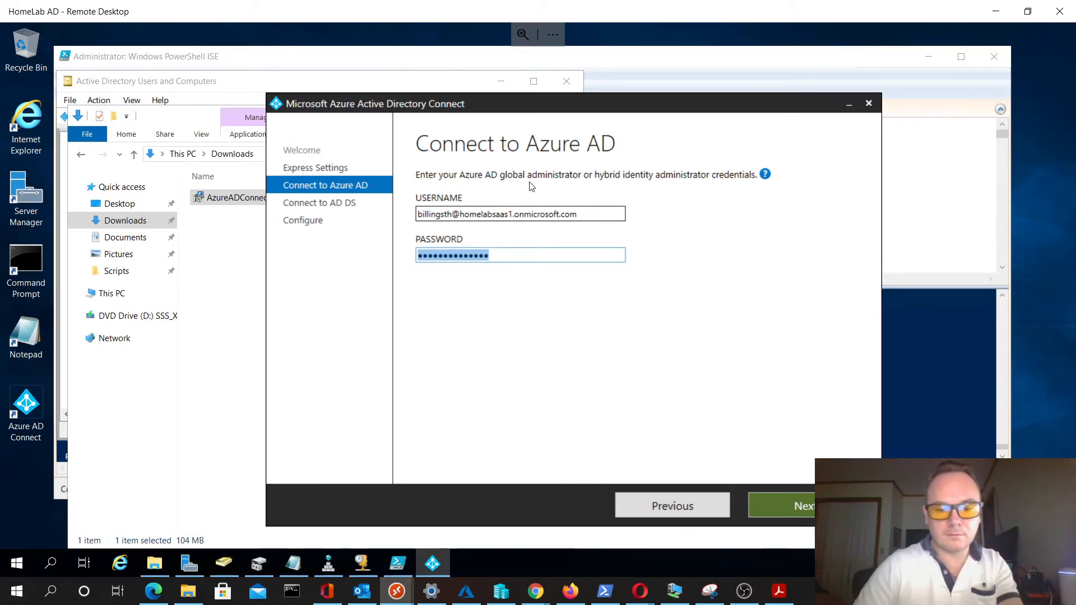
{"action": "type", "text": "•••••••••••"}
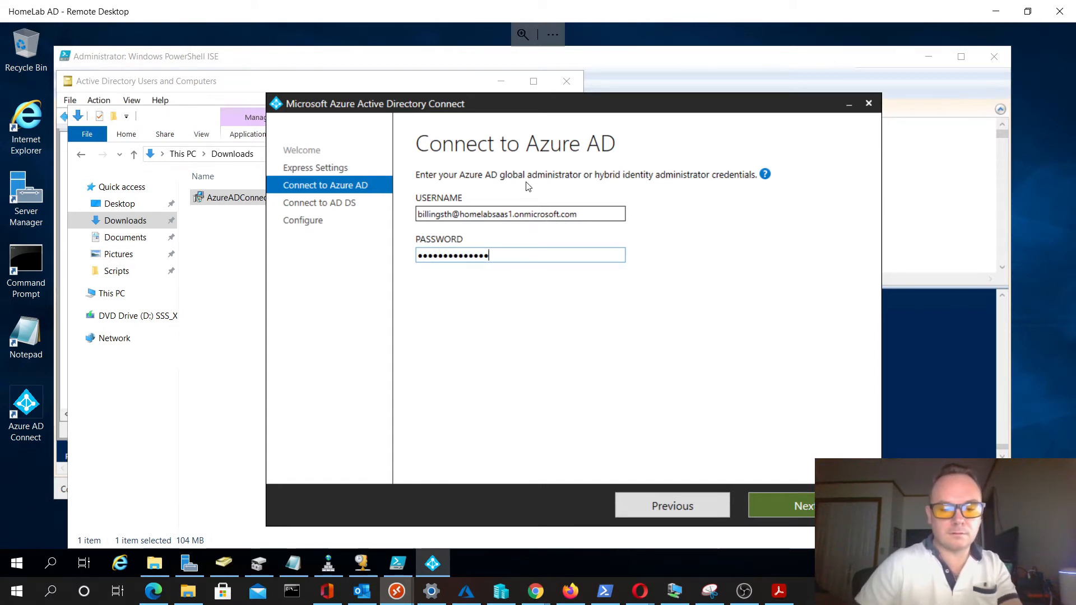
{"action": "type", "text": "•"}
{"action": "key", "text": "Return"}
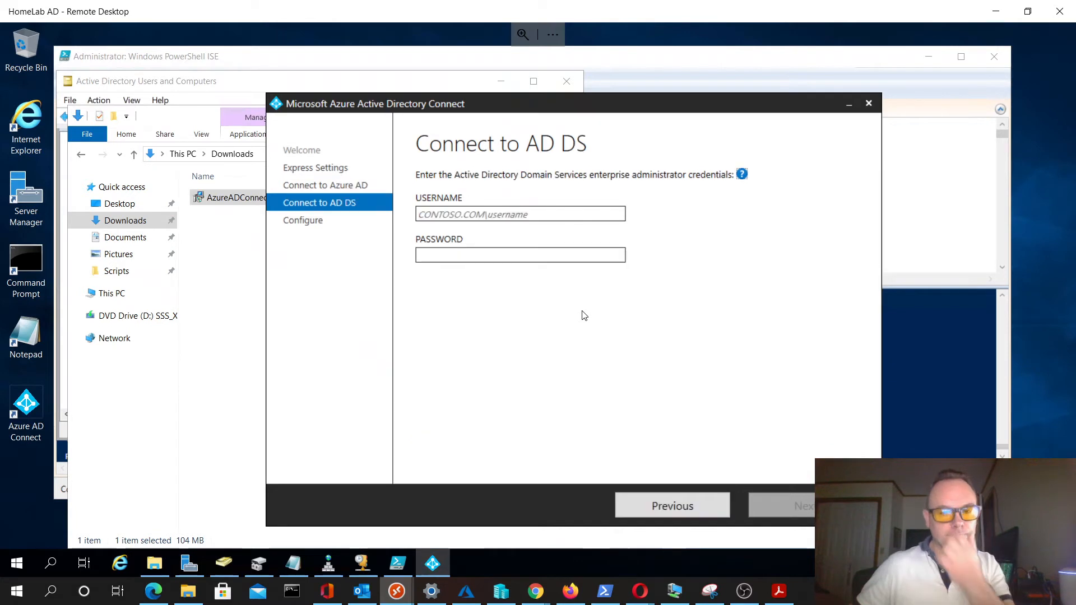
- Enter HOMELAB.LOAL\administrator as the AD DS enterprise administrator username, fill in its password, and submit the credentials
{"action": "left_click", "coordinate": [536, 216]}
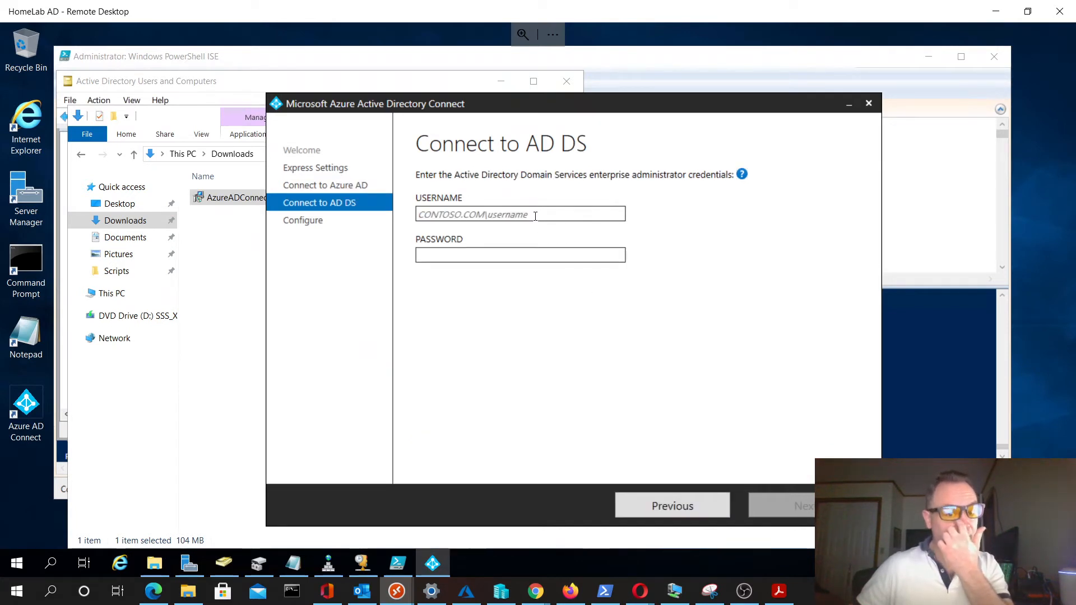
{"action": "type", "text": "HOME"}
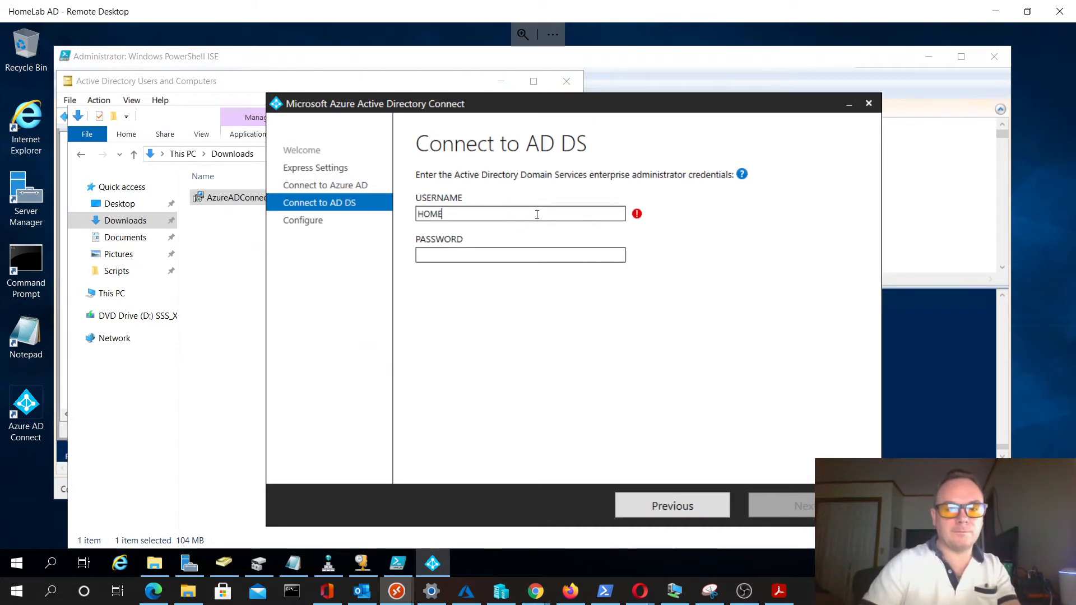
{"action": "type", "text": "LAB."}
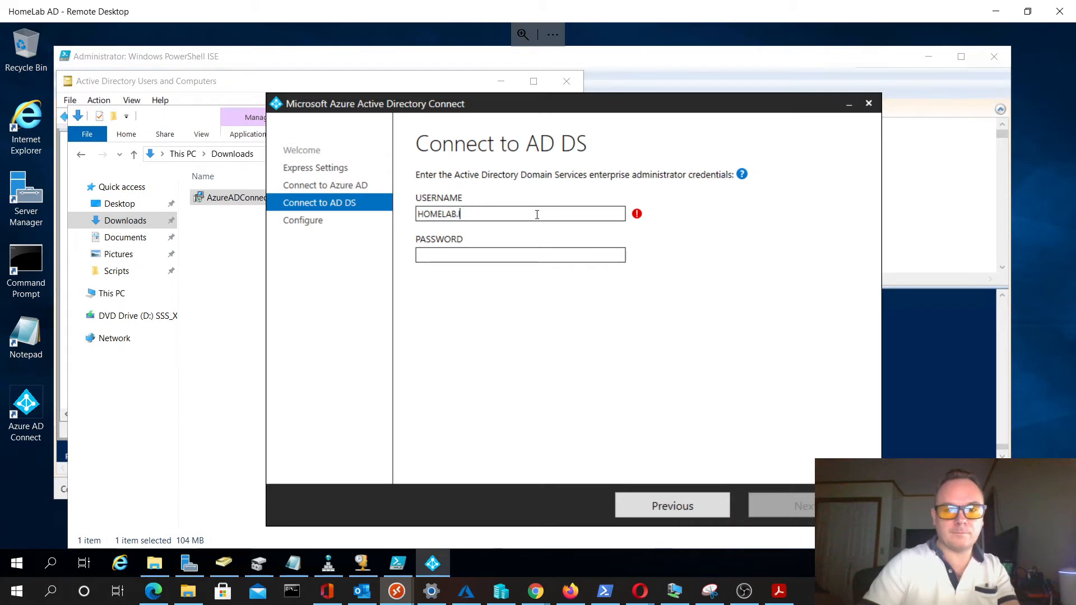
{"action": "type", "text": "loc"}
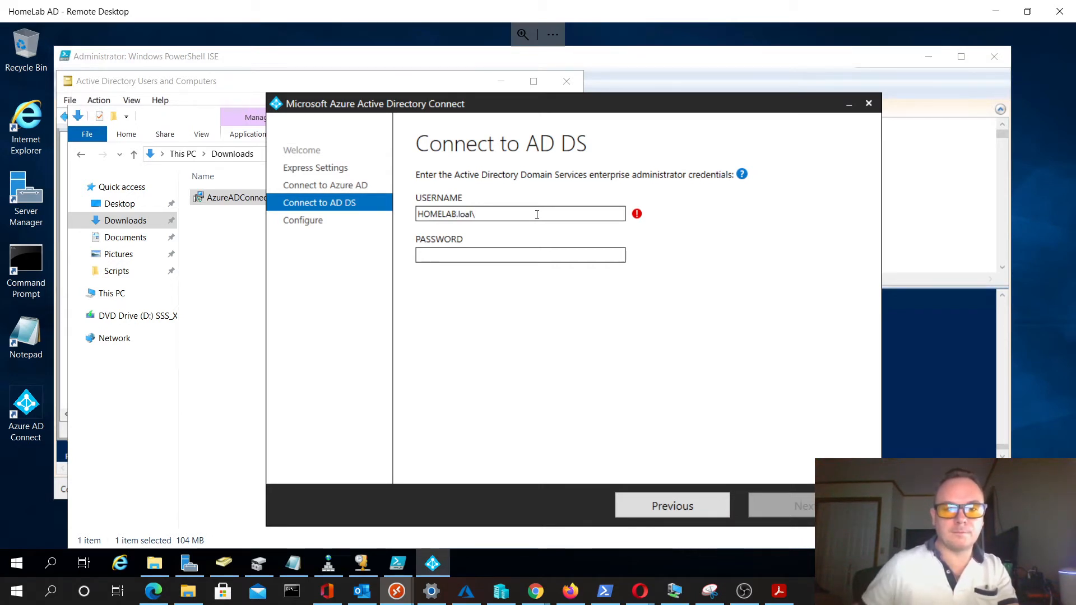
{"action": "type", "text": "admin"}
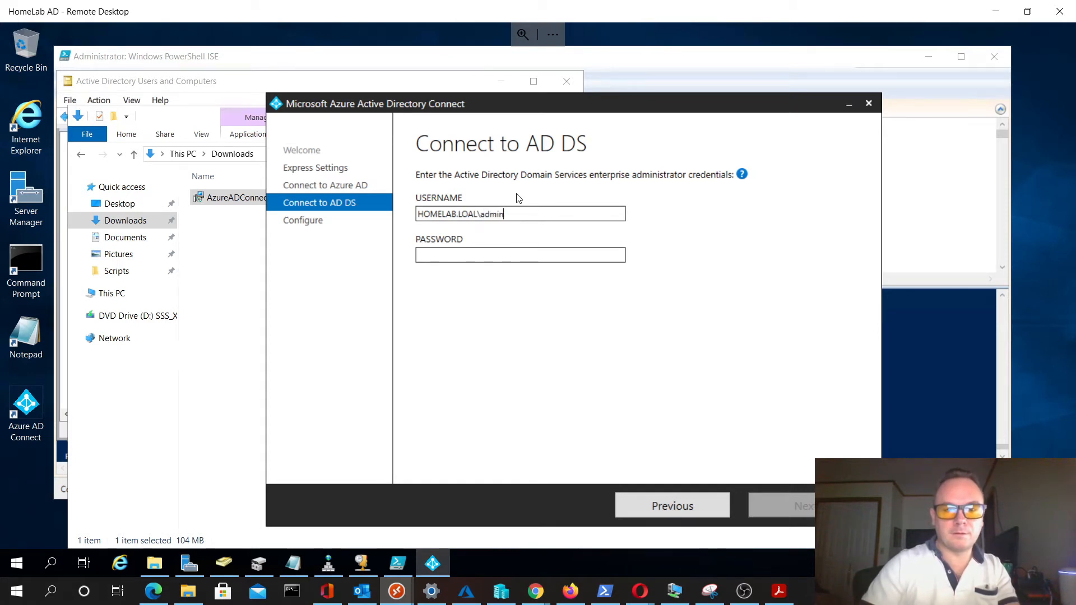
{"action": "type", "text": "istrator"}
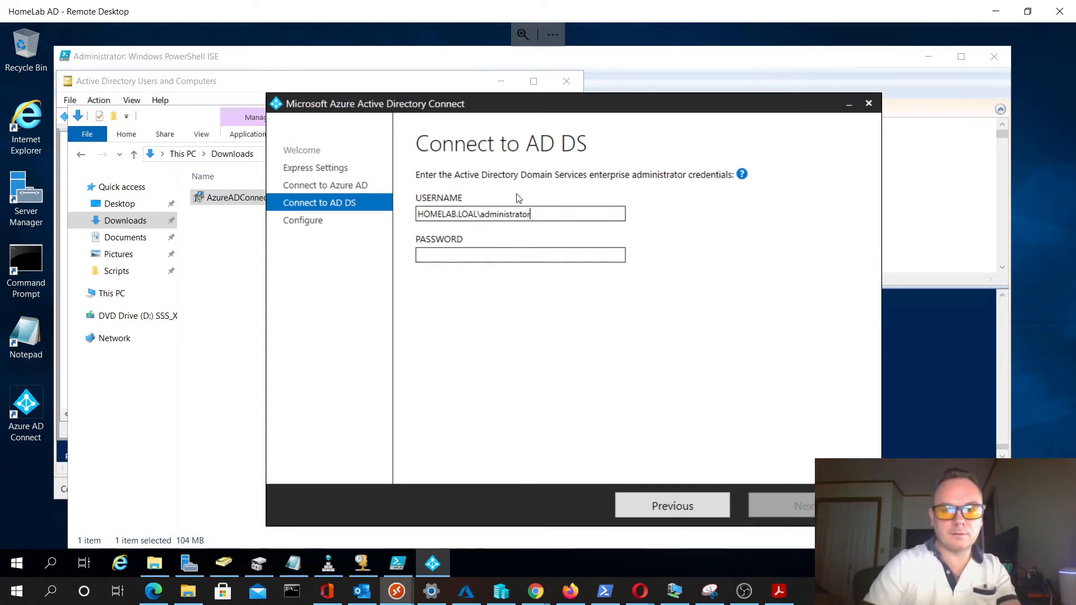
{"action": "key", "text": "Tab"}
{"action": "type", "text": "•••"}
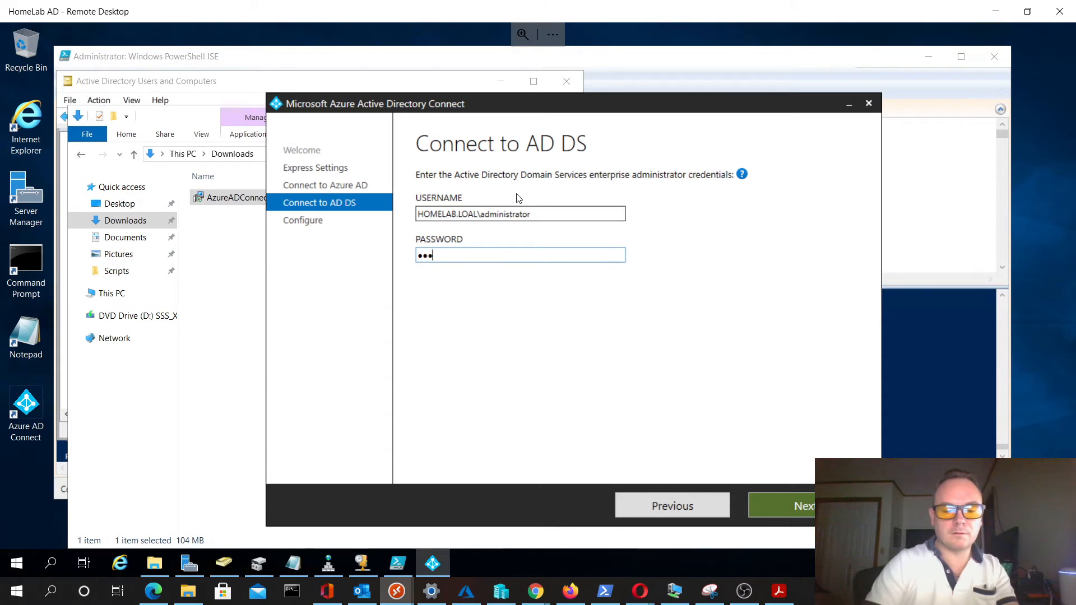
{"action": "type", "text": "••••••"}
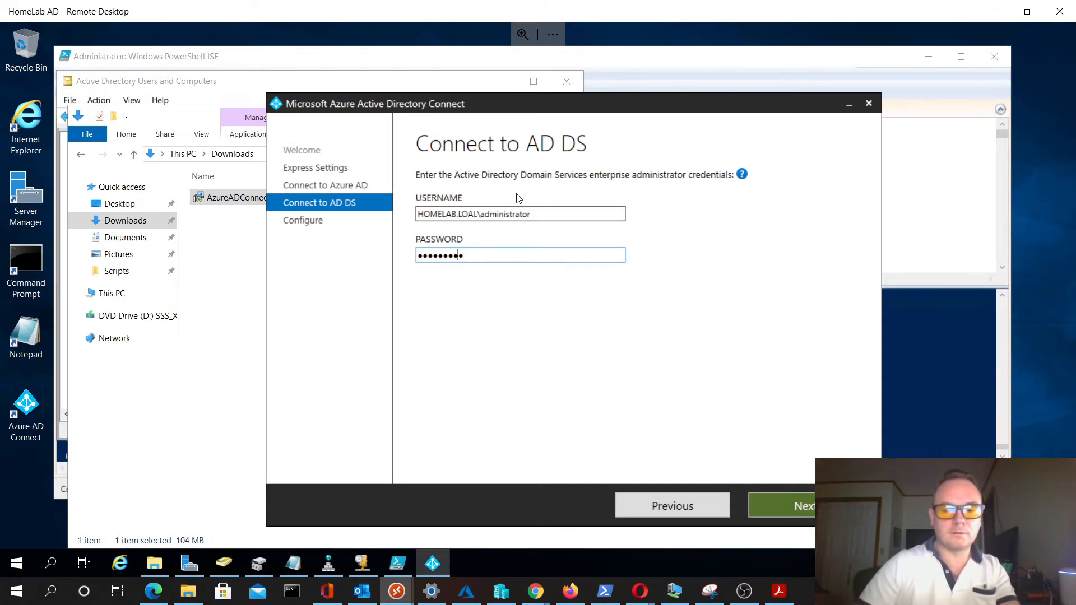
{"action": "key", "text": "Return"}
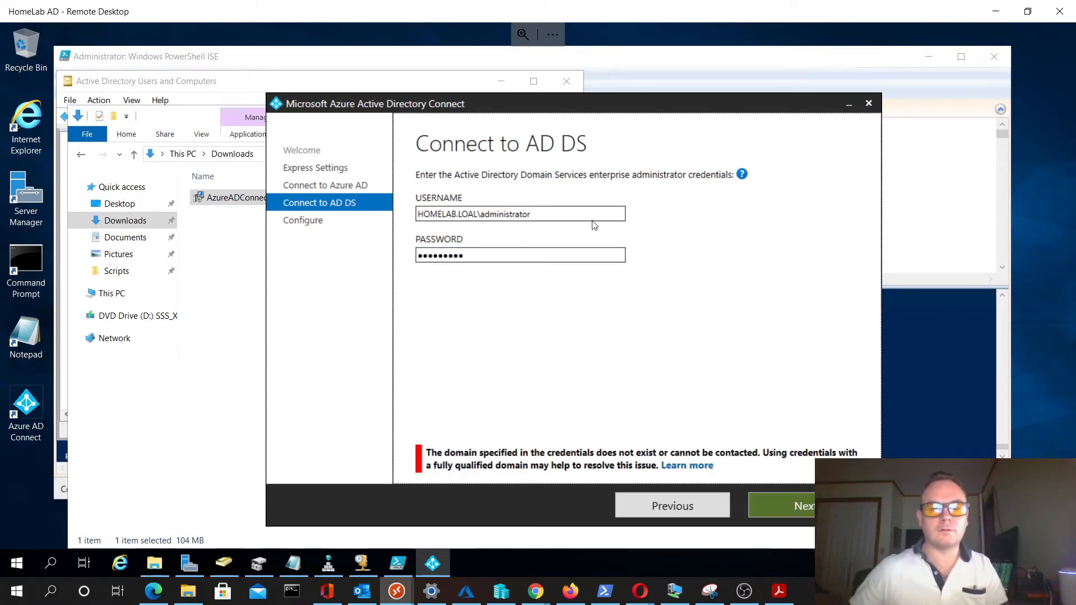
- Change the AD DS username to HOMELAB.LOAL\Administrator and re-enter the account password
{"action": "double_click", "coordinate": [495, 254]}
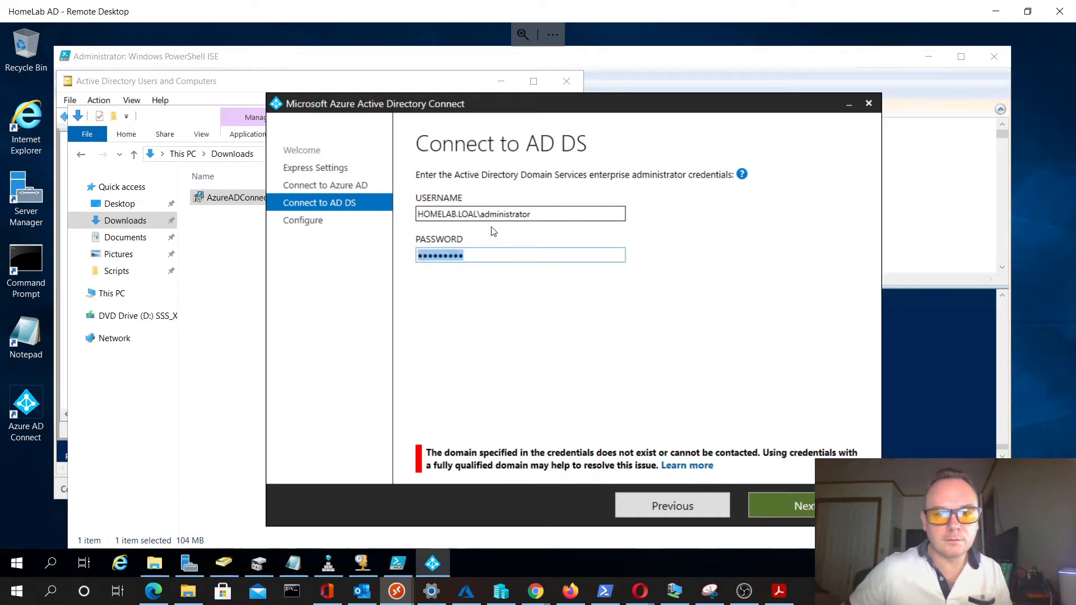
{"action": "left_click_drag", "start_coordinate": [481, 213], "coordinate": [602, 210]}
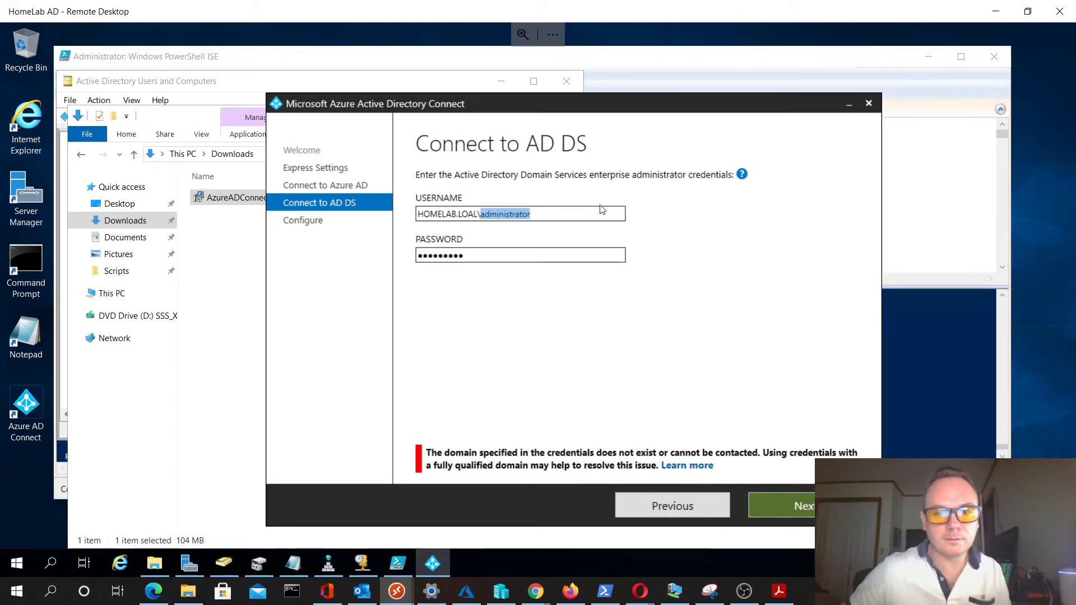
{"action": "type", "text": "Adminis"}
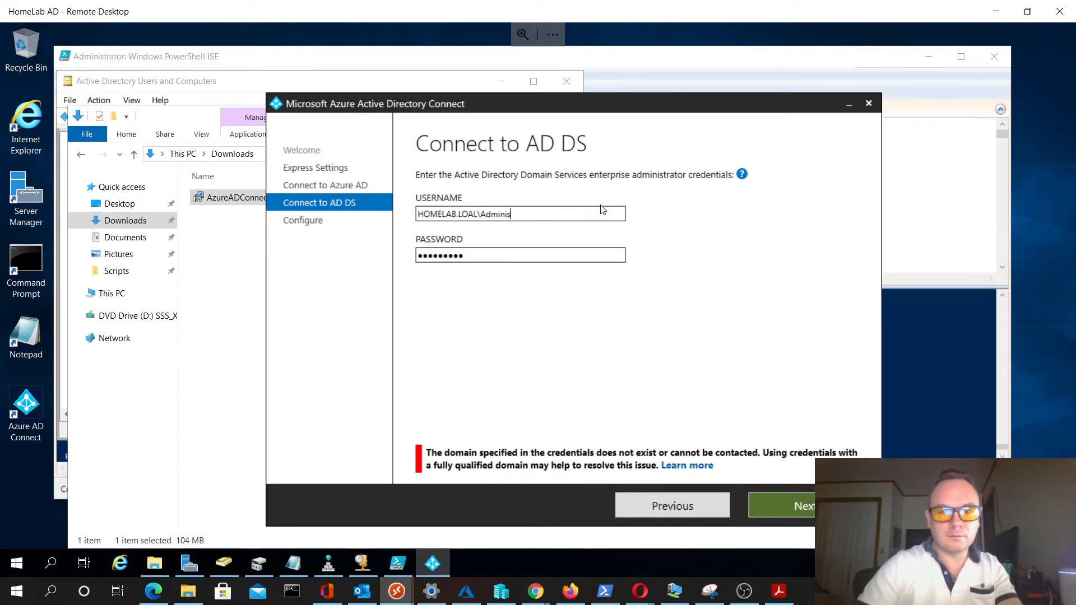
{"action": "type", "text": "trator"}
{"action": "key", "text": "Tab"}
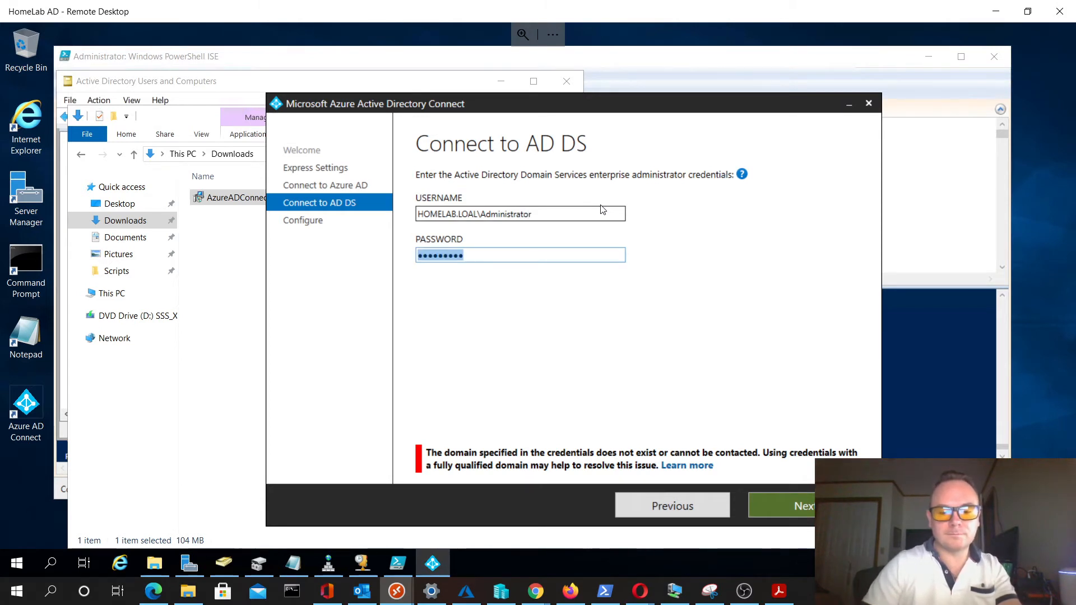
{"action": "type", "text": "*****"}
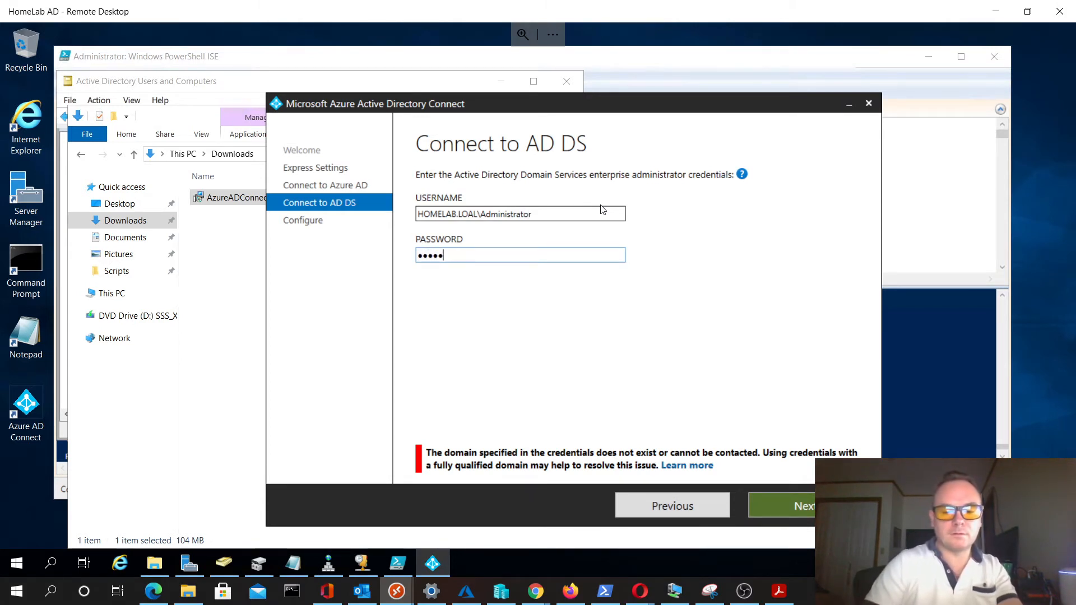
{"action": "type", "text": "****"}
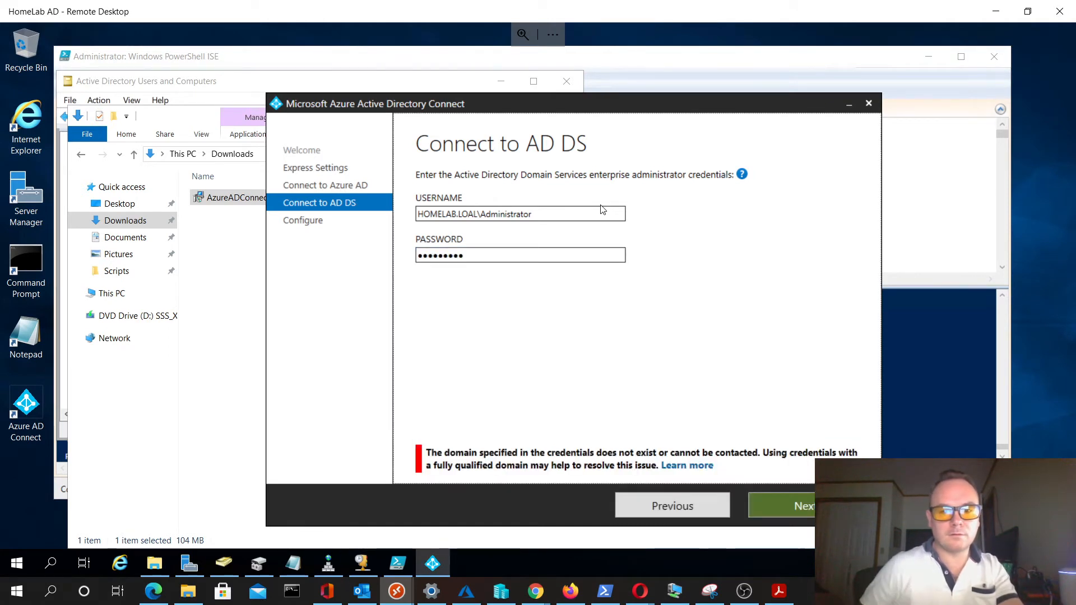
- Re-enter the AD DS administrator's account password and submit the credentials
{"action": "double_click", "coordinate": [505, 253]}
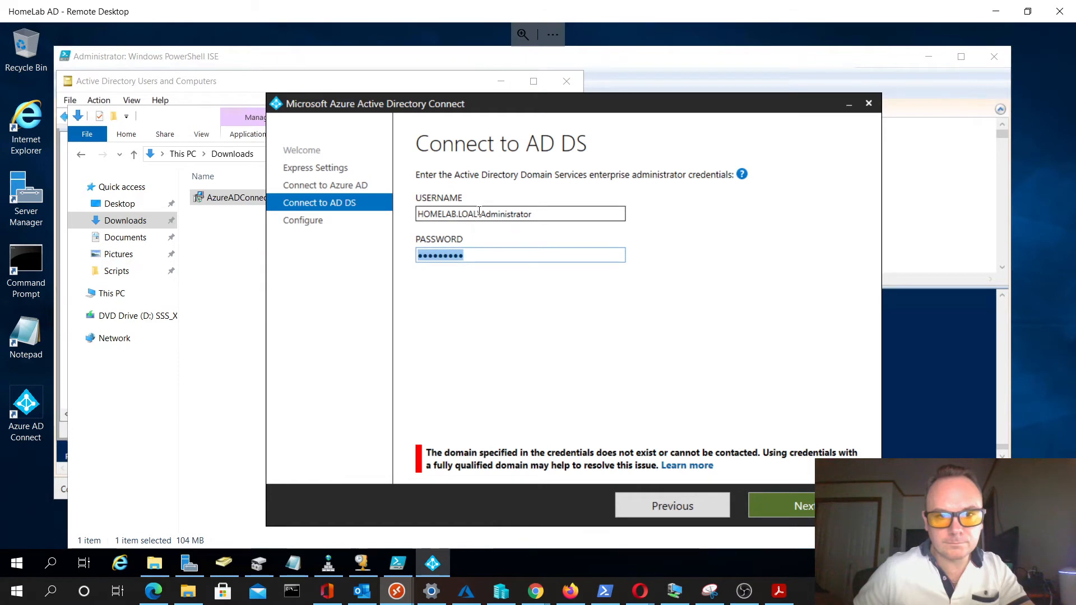
{"action": "double_click", "coordinate": [497, 254]}
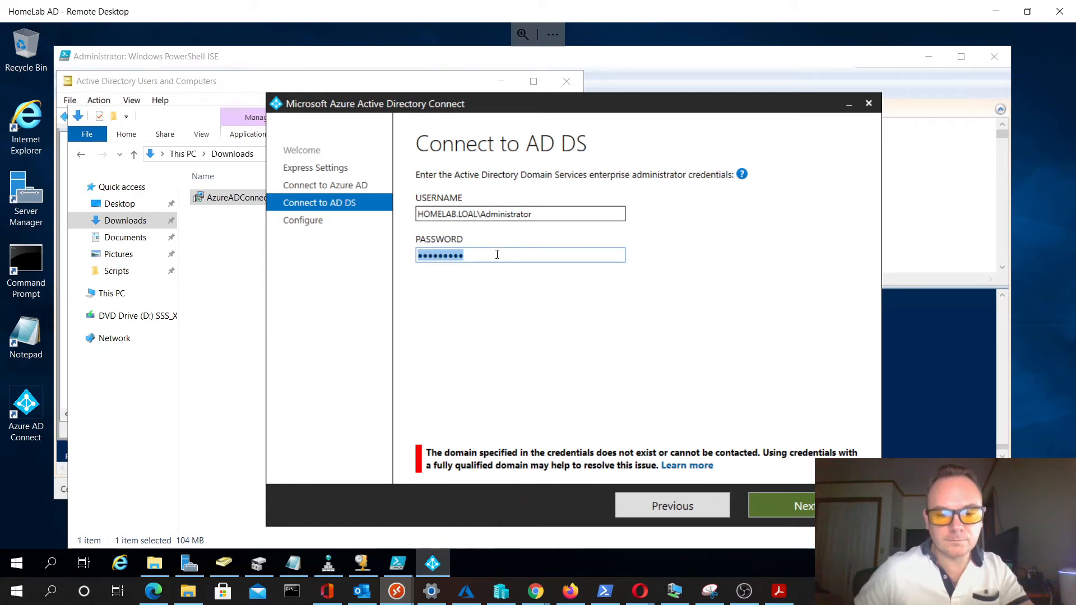
{"action": "type", "text": "••••••"}
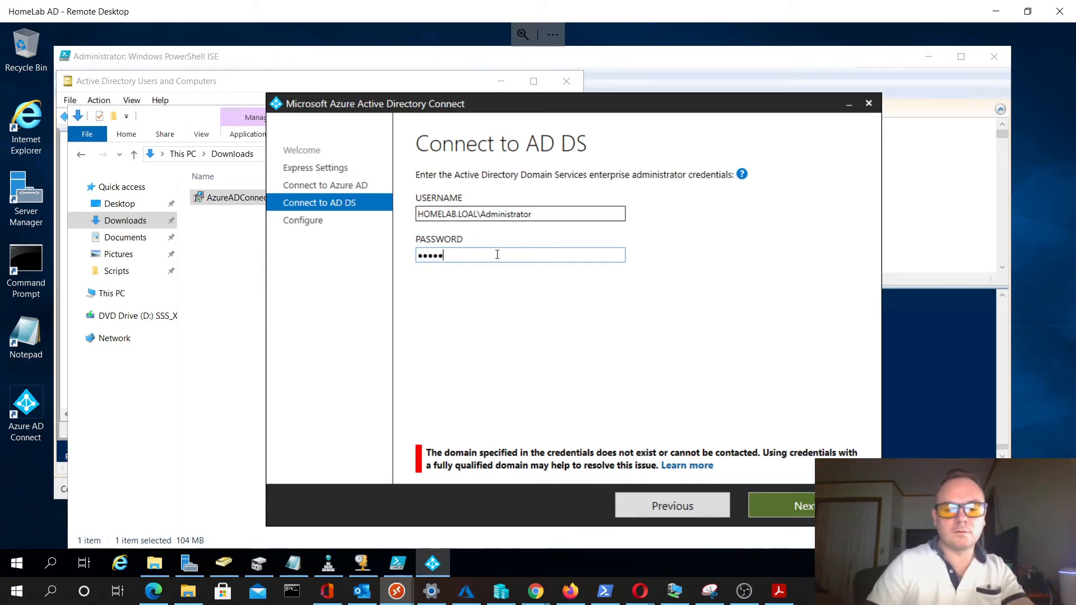
{"action": "type", "text": "•••"}
{"action": "key", "text": "Return"}
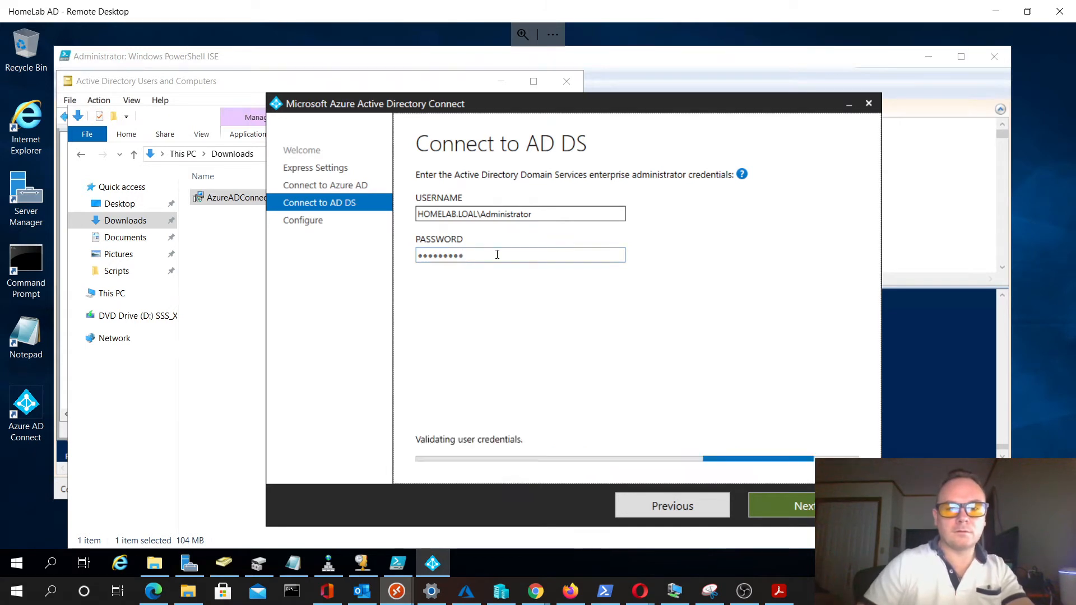
- Switch to Active Directory Users and Computers and check the logon name of the second user in Main Office > Users
{"action": "double_click", "coordinate": [539, 216]}
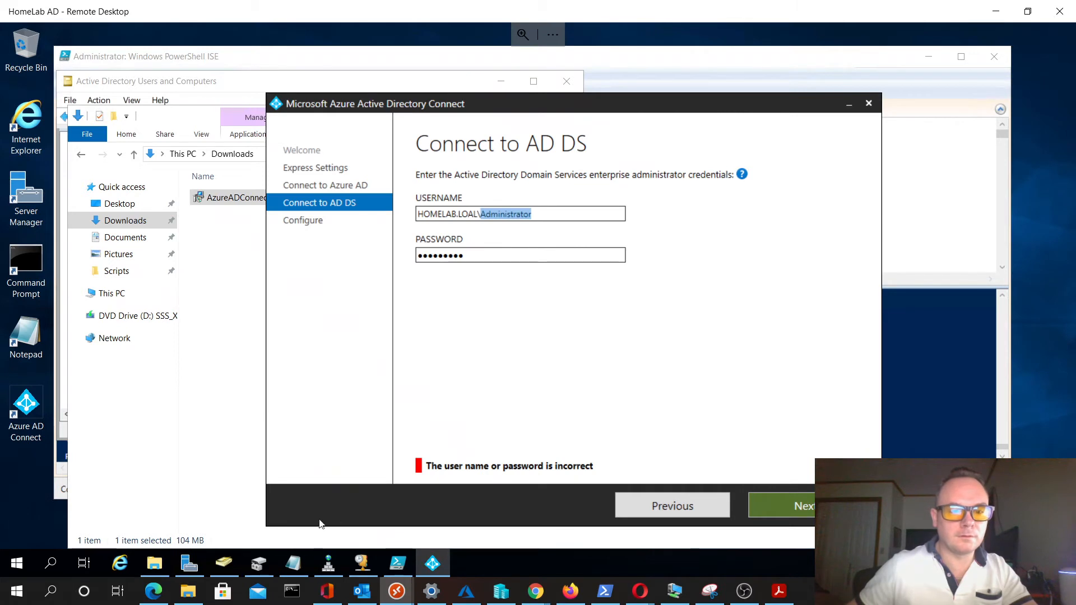
{"action": "left_click", "coordinate": [223, 569]}
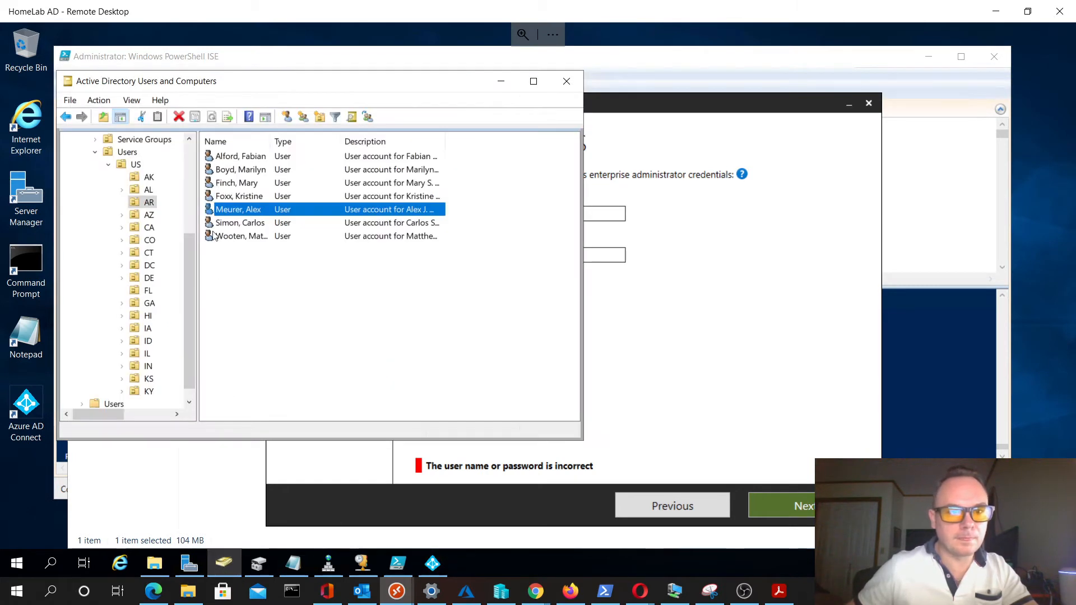
{"action": "scroll", "coordinate": [170, 156], "scroll_direction": "up", "scroll_amount": 4}
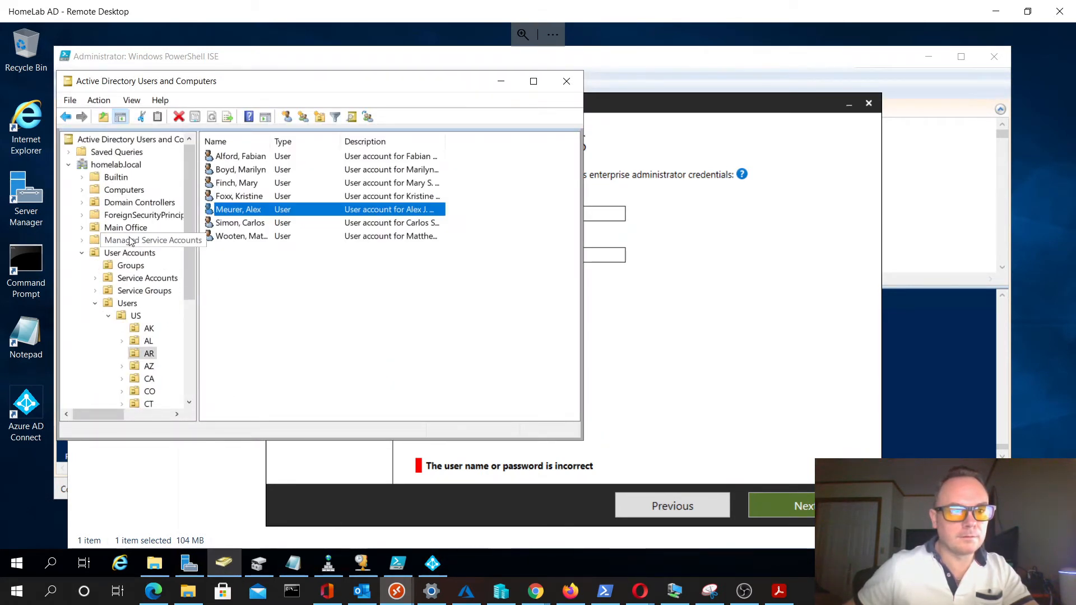
{"action": "left_click", "coordinate": [124, 190]}
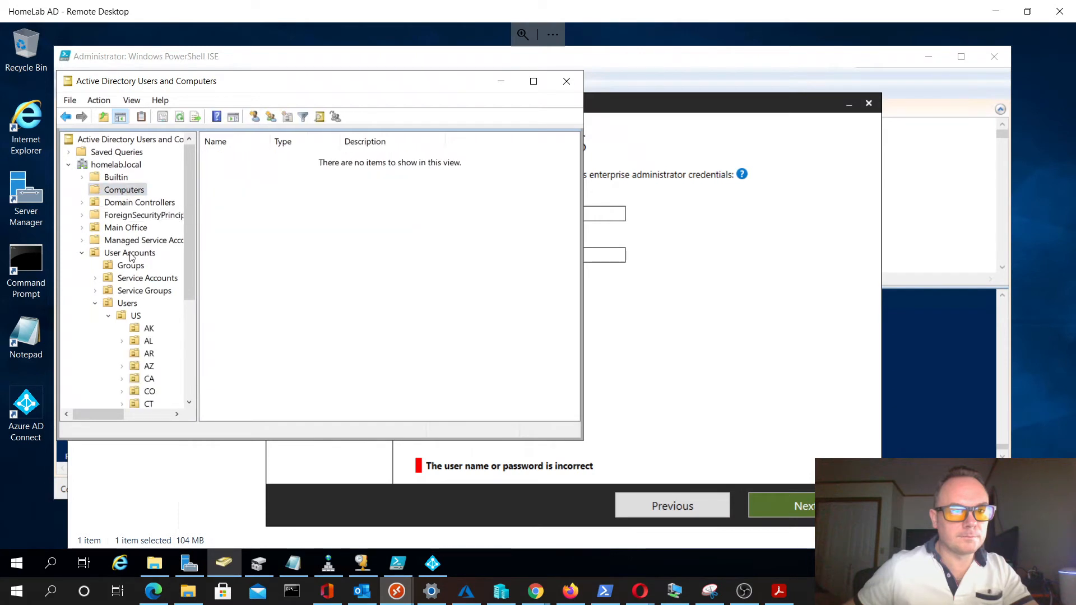
{"action": "left_click", "coordinate": [126, 228]}
{"action": "left_click", "coordinate": [141, 240]}
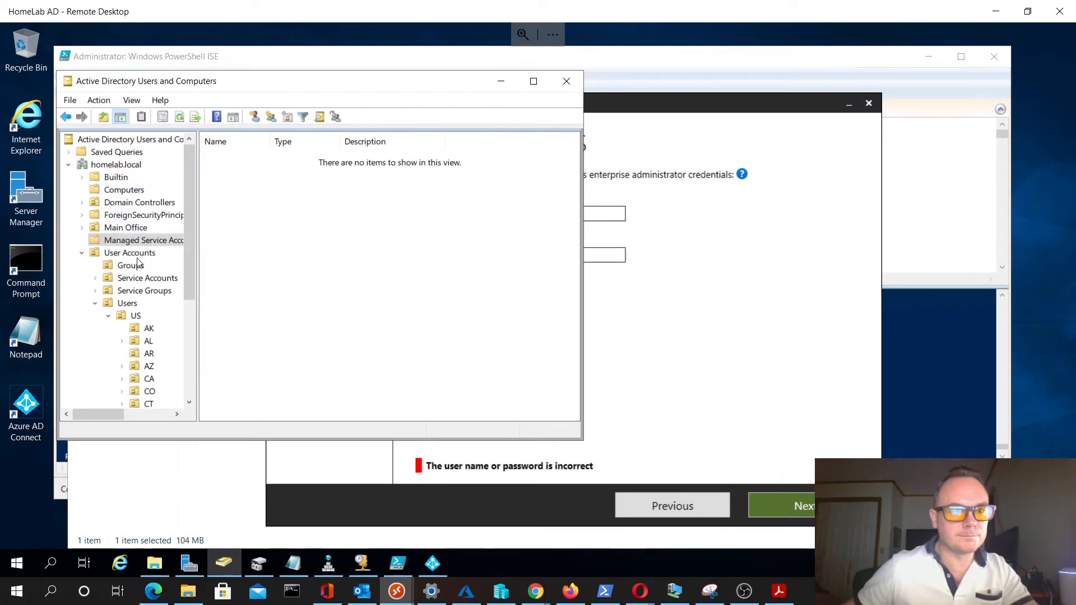
{"action": "left_click", "coordinate": [128, 304]}
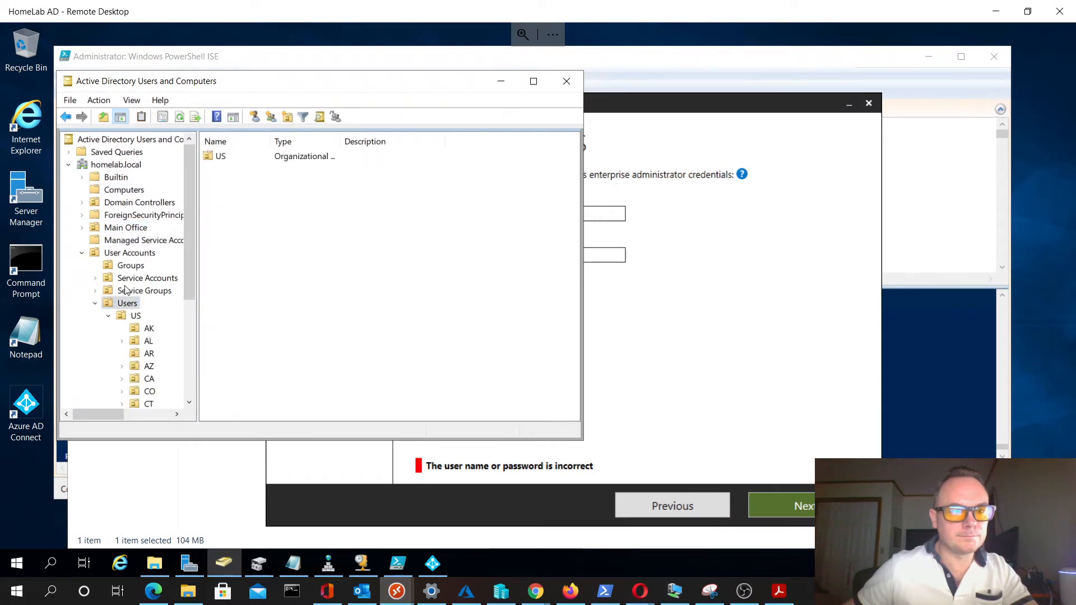
{"action": "left_click", "coordinate": [127, 228]}
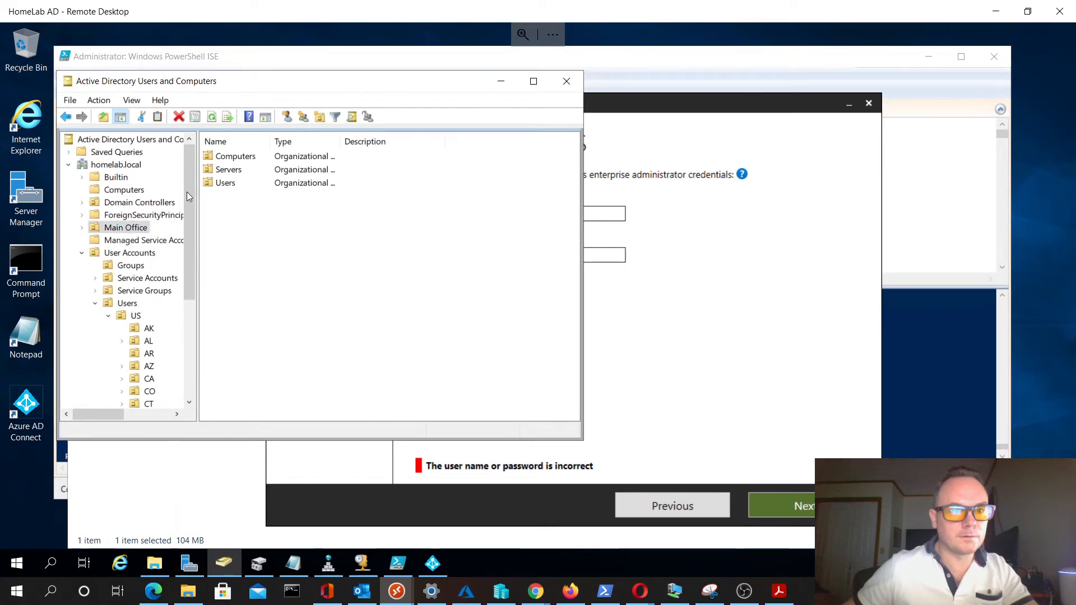
{"action": "double_click", "coordinate": [221, 185]}
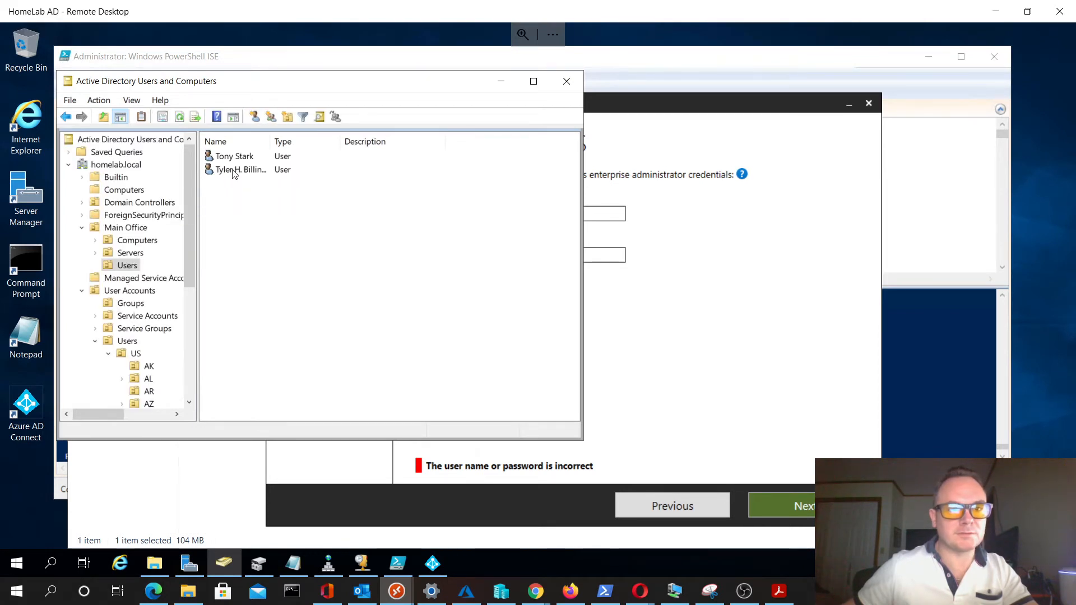
{"action": "double_click", "coordinate": [234, 170]}
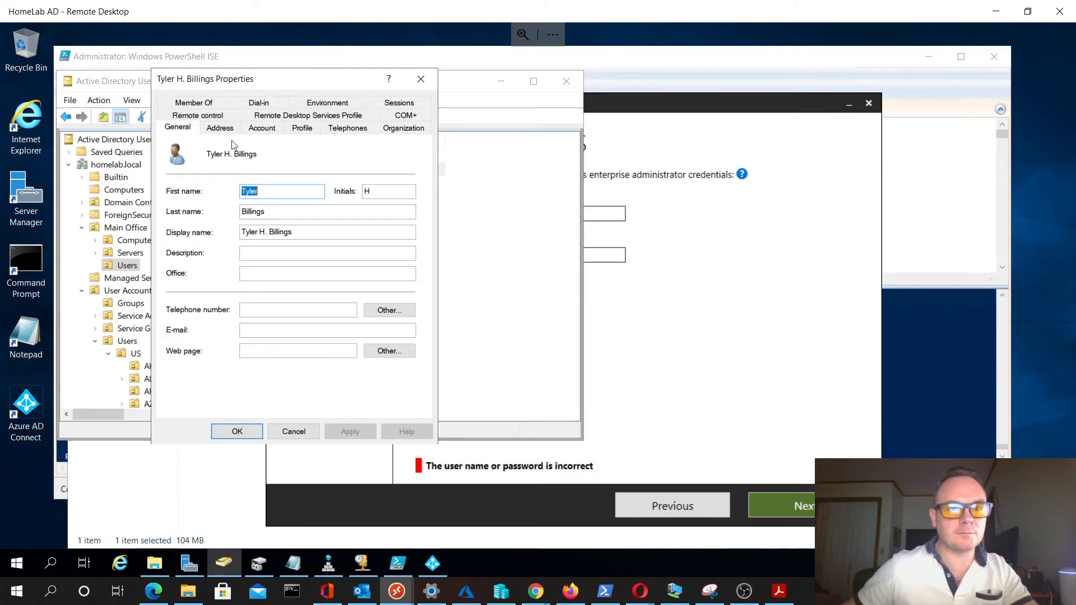
{"action": "left_click", "coordinate": [259, 128]}
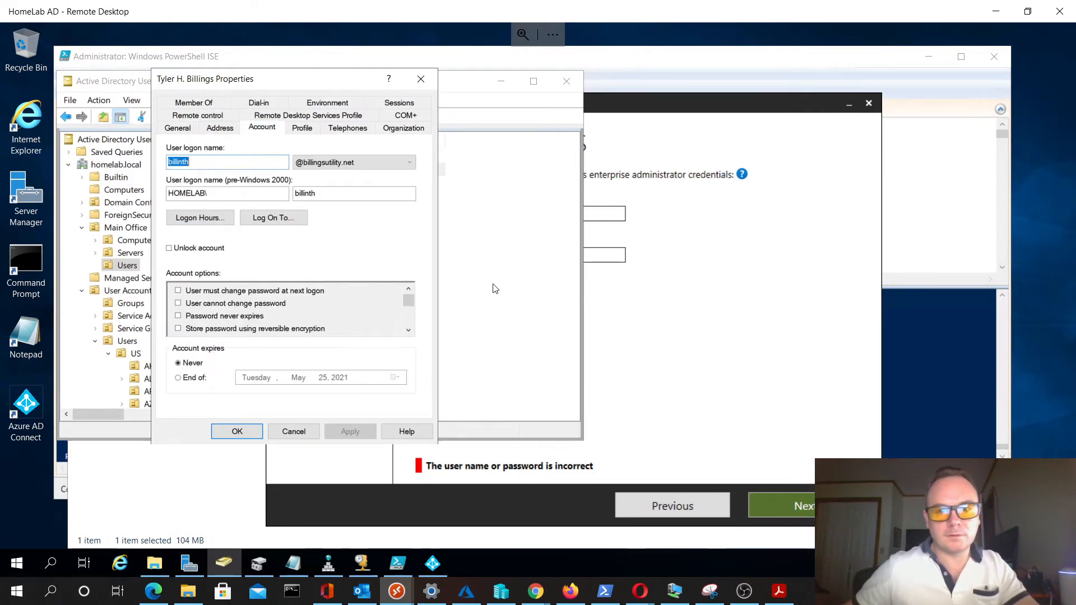
- Replace Administrator in the AD DS username with the domain user's logon name, enter that account's password, and submit the credentials
{"action": "double_click", "coordinate": [596, 214]}
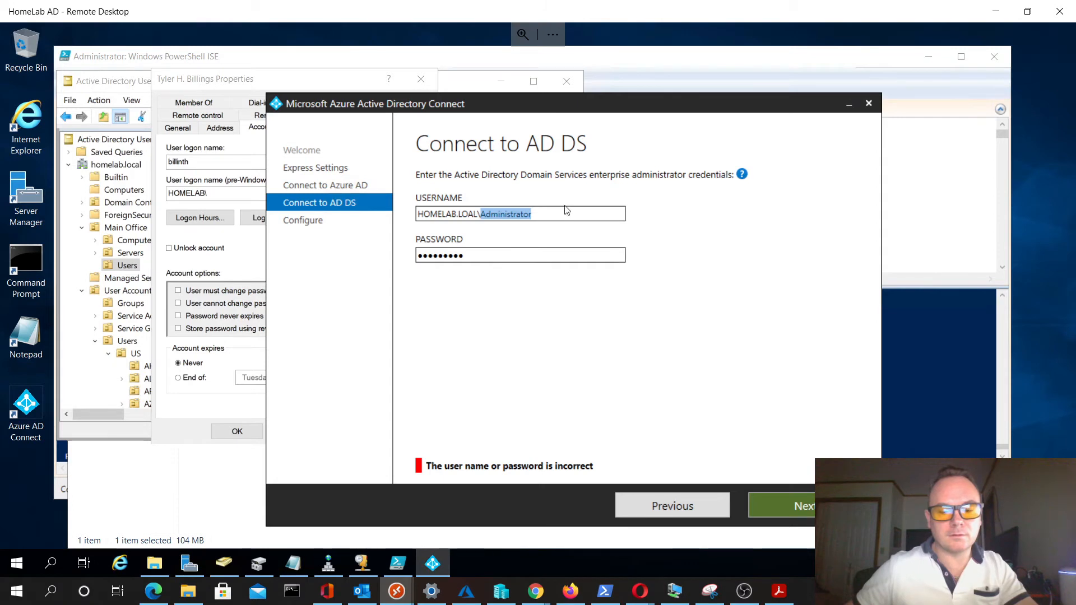
{"action": "type", "text": "billint"}
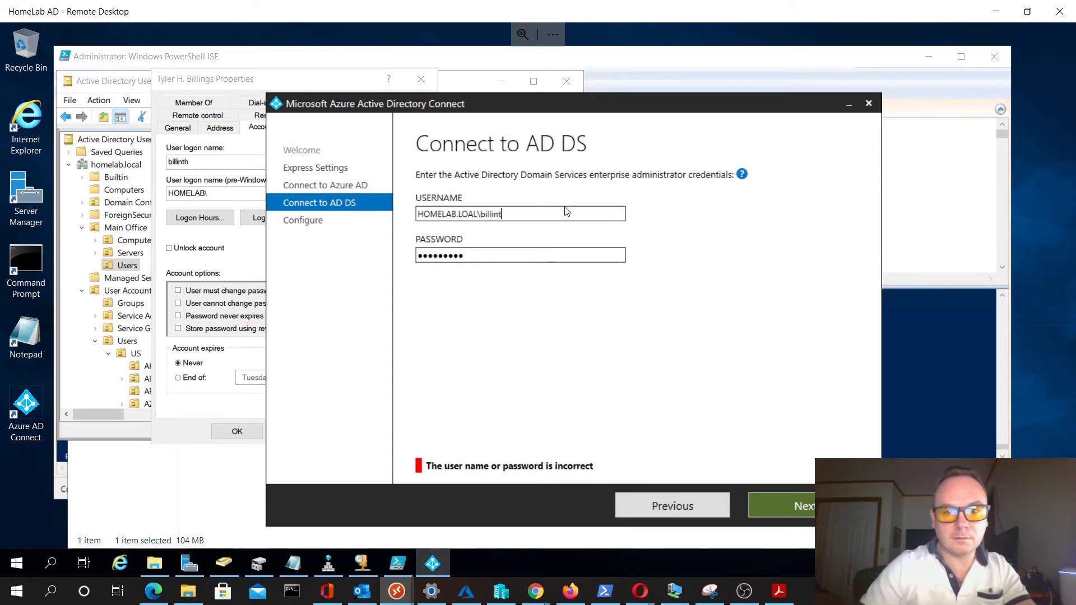
{"action": "key", "text": "Tab"}
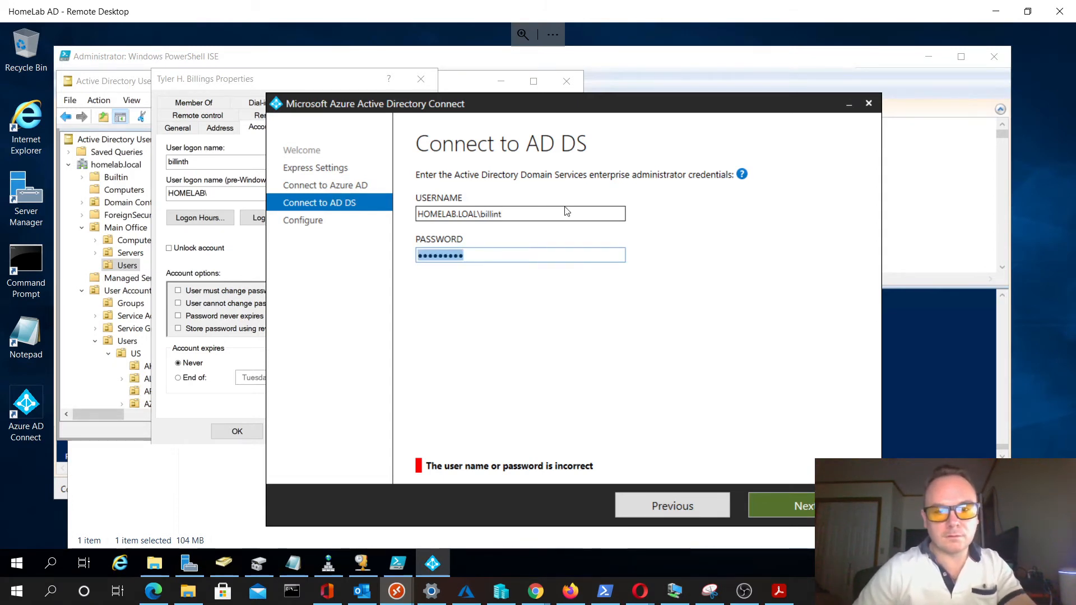
{"action": "type", "text": "•••"}
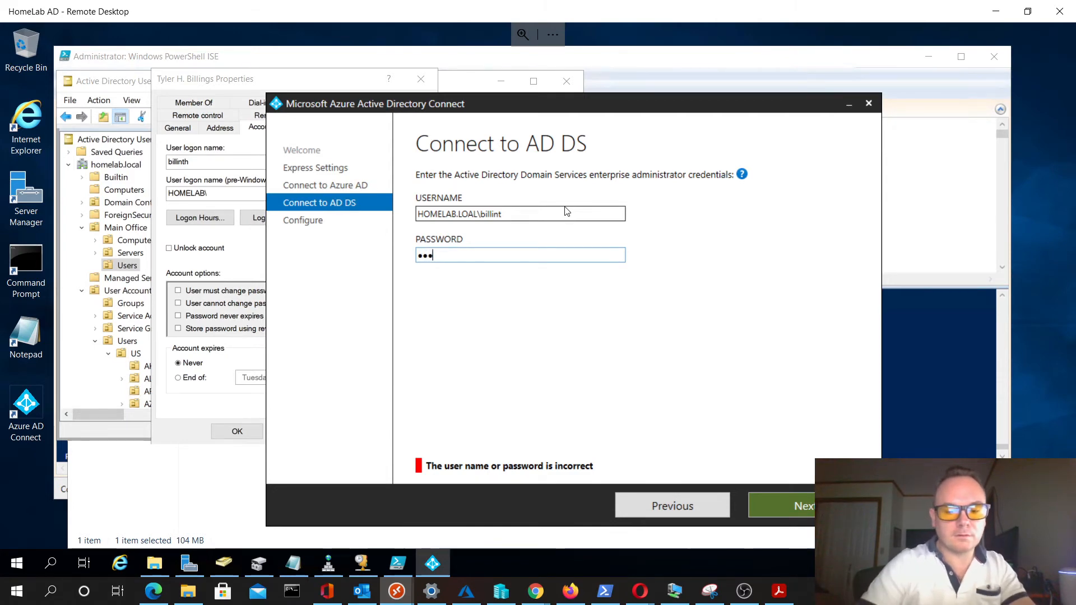
{"action": "type", "text": "•••••••"}
{"action": "key", "text": "Return"}
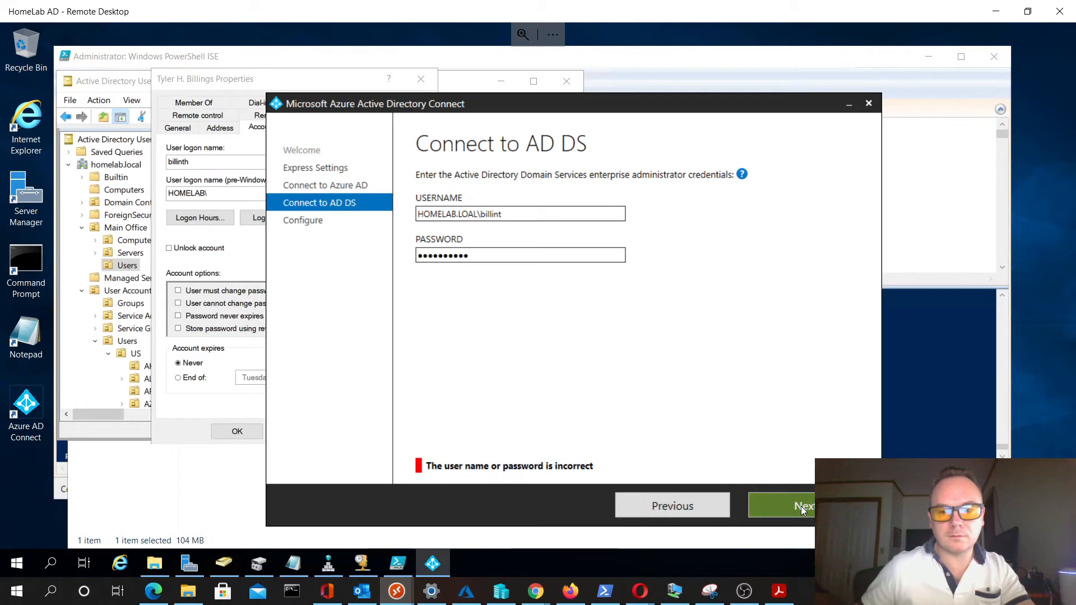
- Close the user's properties and check the pre-Windows 2000 domain name in the homelab.local domain properties
{"action": "double_click", "coordinate": [516, 212]}
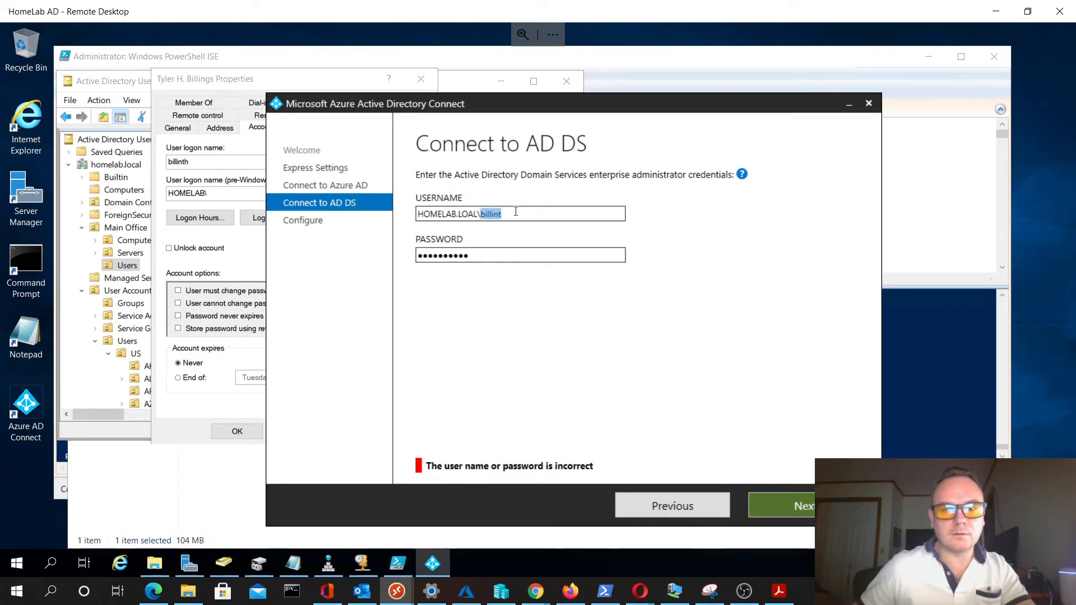
{"action": "left_click", "coordinate": [516, 212]}
{"action": "left_click_drag", "start_coordinate": [484, 216], "coordinate": [418, 214]}
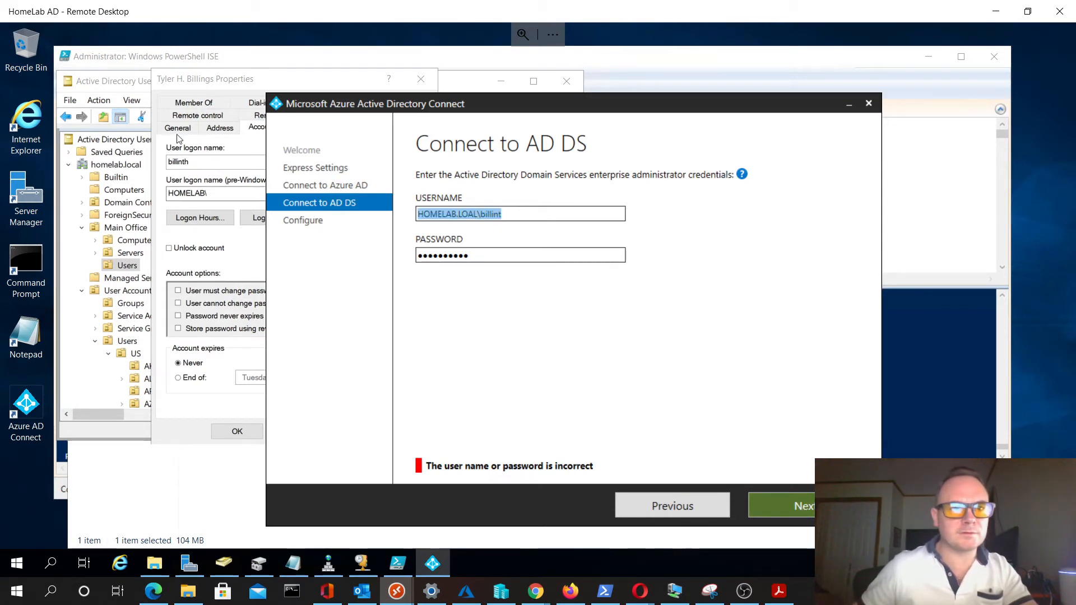
{"action": "left_click", "coordinate": [225, 83]}
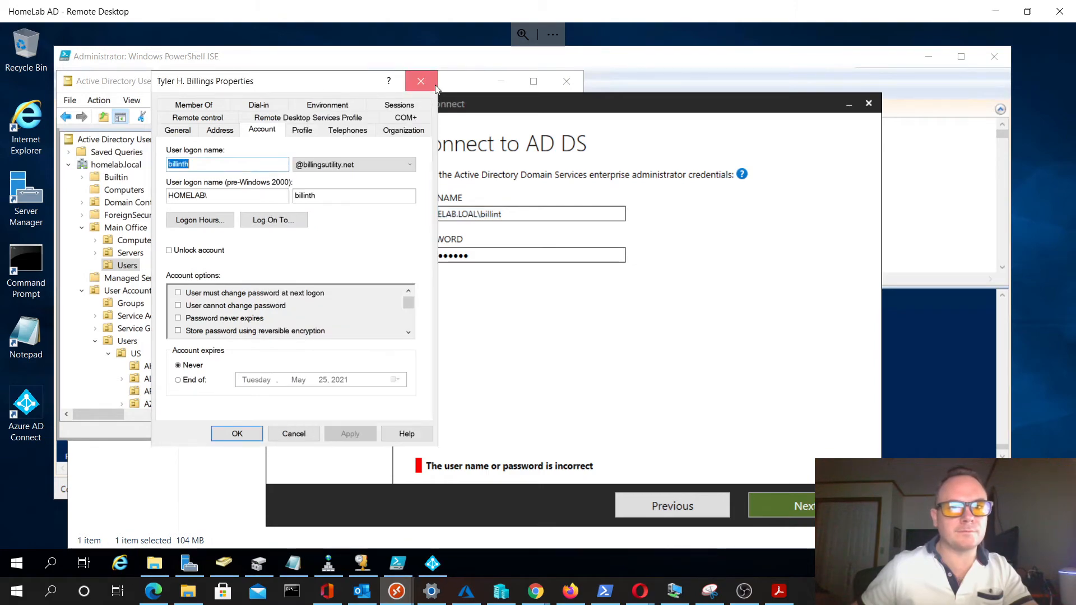
{"action": "left_click", "coordinate": [421, 80]}
{"action": "right_click", "coordinate": [129, 169]}
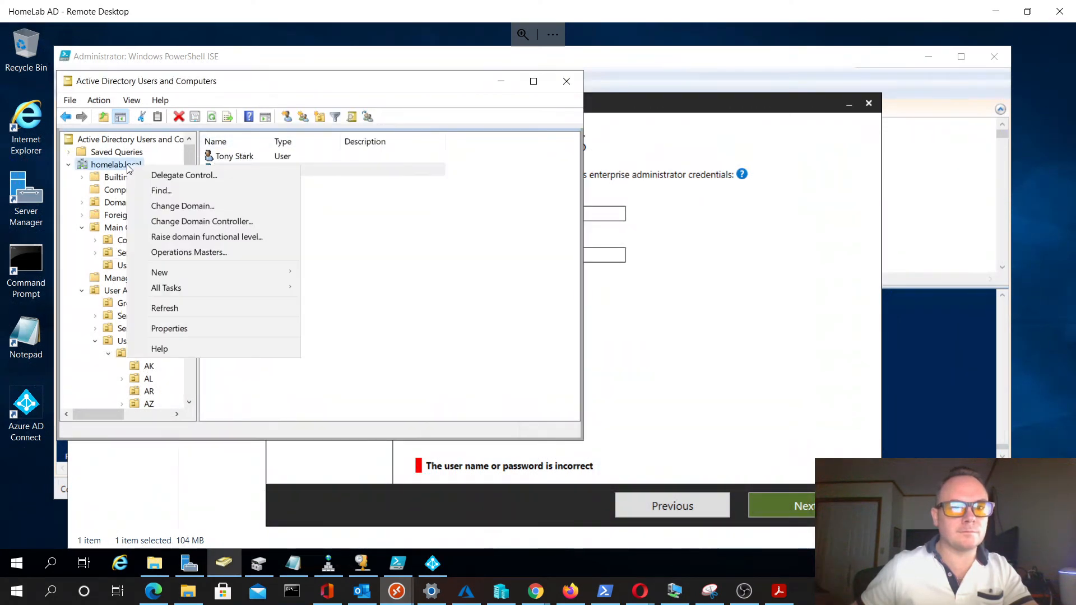
{"action": "left_click", "coordinate": [196, 331]}
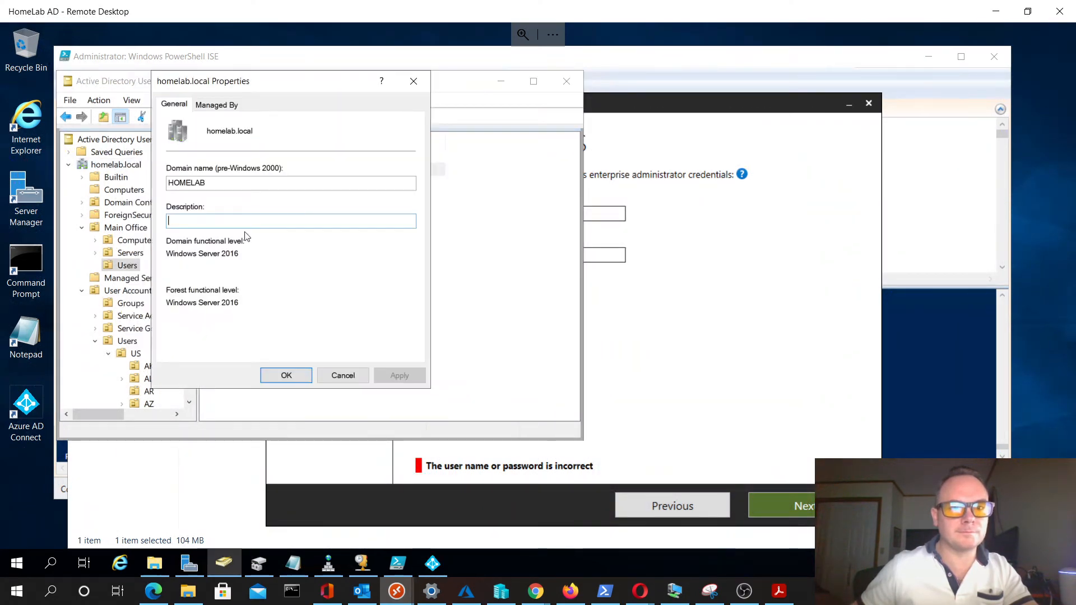
{"action": "double_click", "coordinate": [235, 183]}
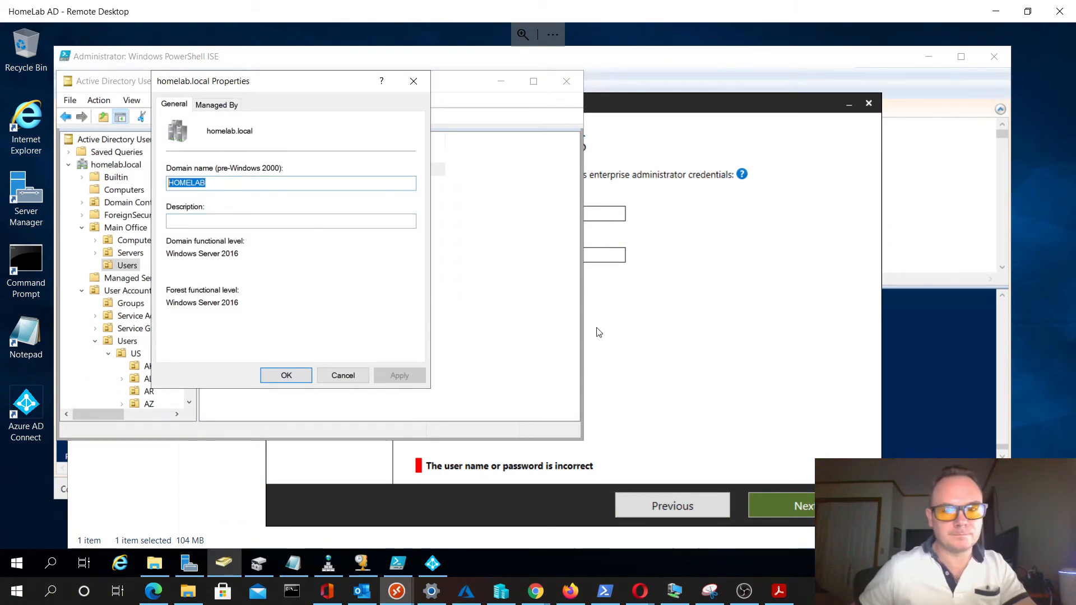
- Switch back to Azure AD Connect and resubmit the already entered Azure AD credentials to return to the AD DS connection page
{"action": "left_click", "coordinate": [607, 210]}
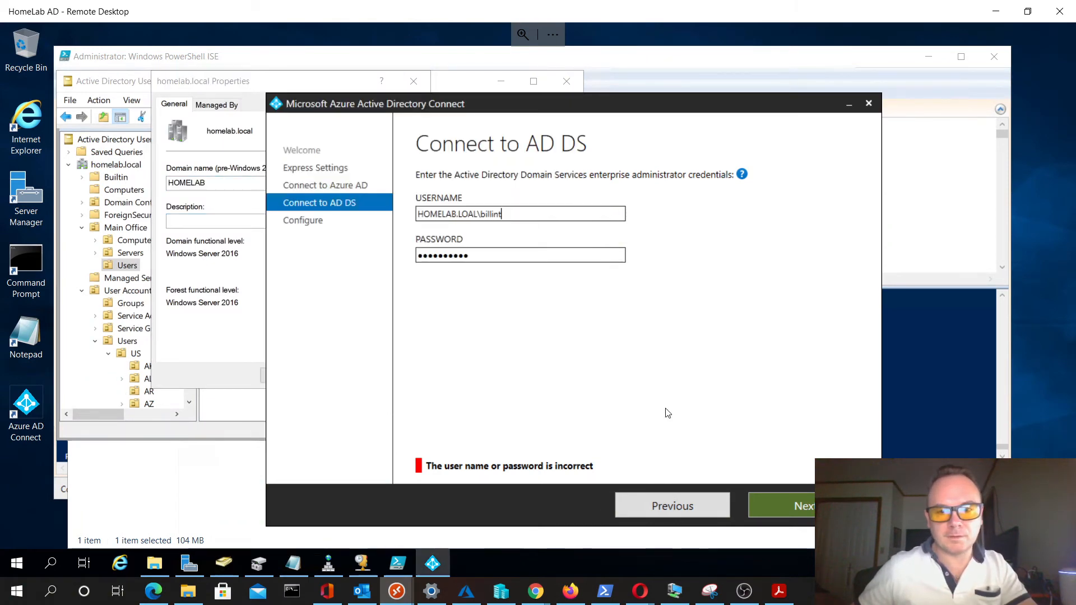
{"action": "left_click", "coordinate": [663, 506]}
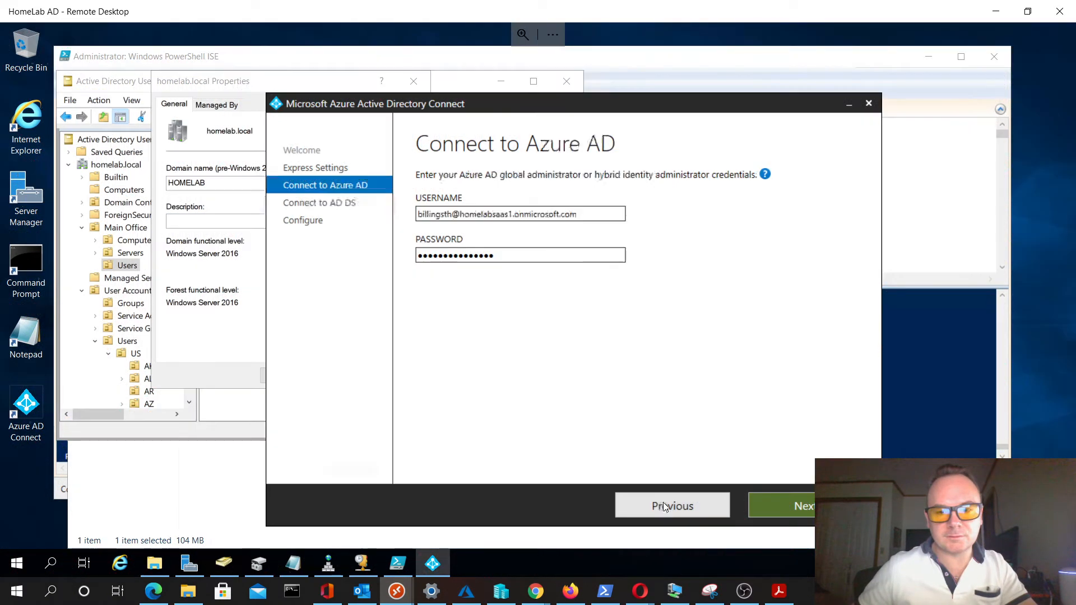
{"action": "left_click", "coordinate": [797, 506]}
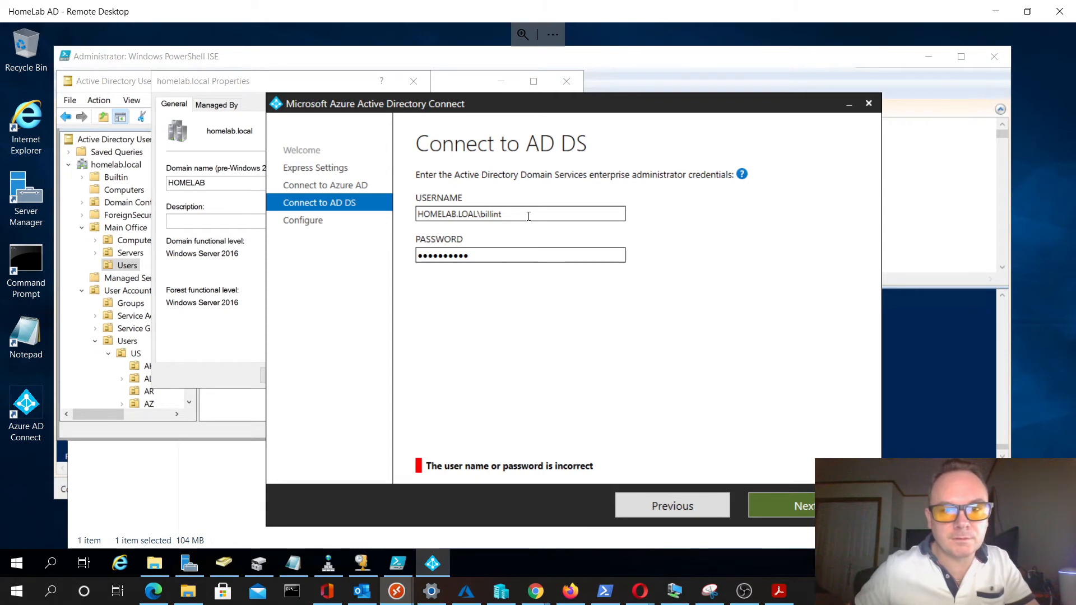
- Replace the AD DS username with HOMELAB\administrator, enter that account's password, and submit the credentials
{"action": "left_click_drag", "start_coordinate": [528, 216], "coordinate": [427, 217]}
{"action": "key", "text": "BackSpace"}
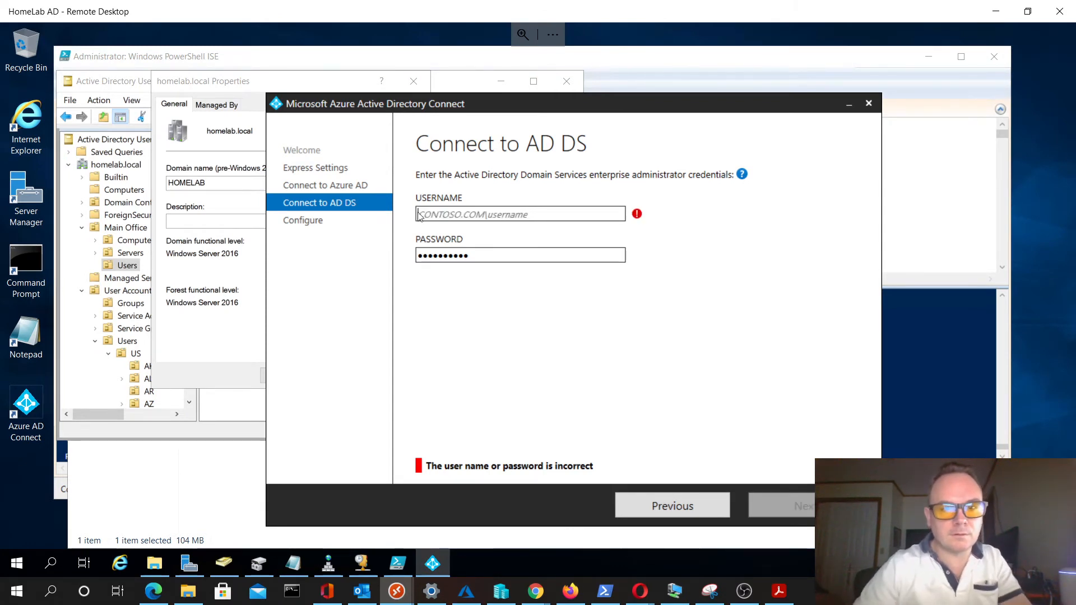
{"action": "type", "text": "HOMELAB\\administrat"}
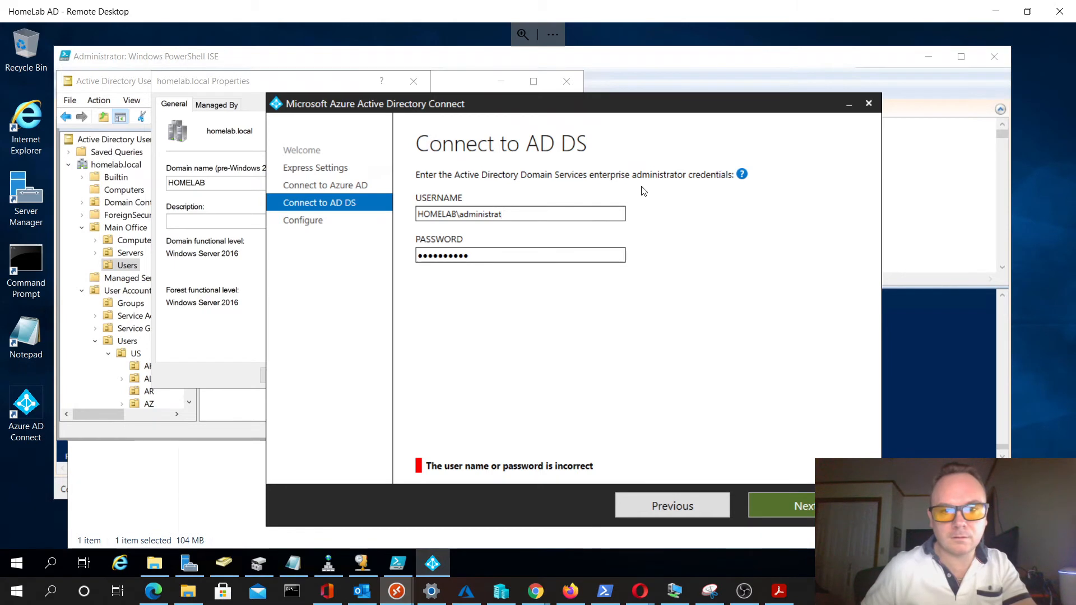
{"action": "type", "text": "or"}
{"action": "key", "text": "Tab"}
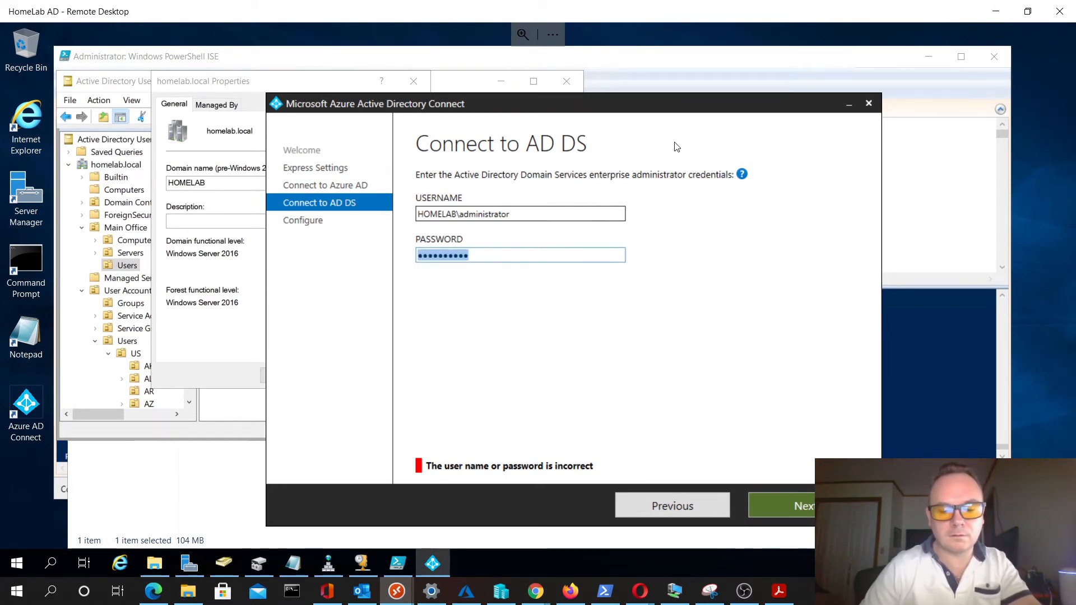
{"action": "type", "text": "***"}
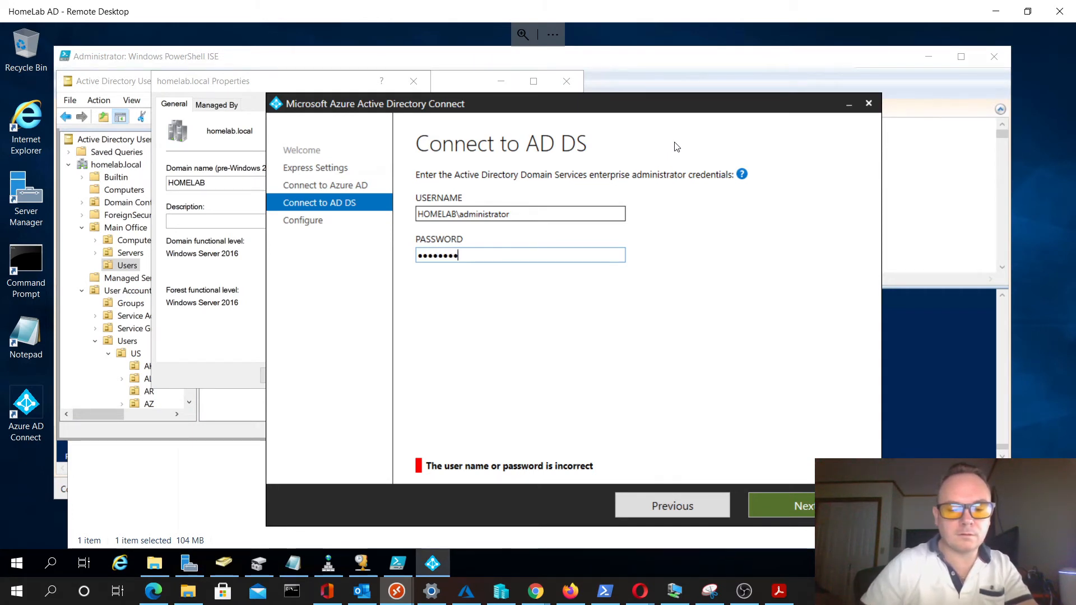
{"action": "key", "text": "Return"}
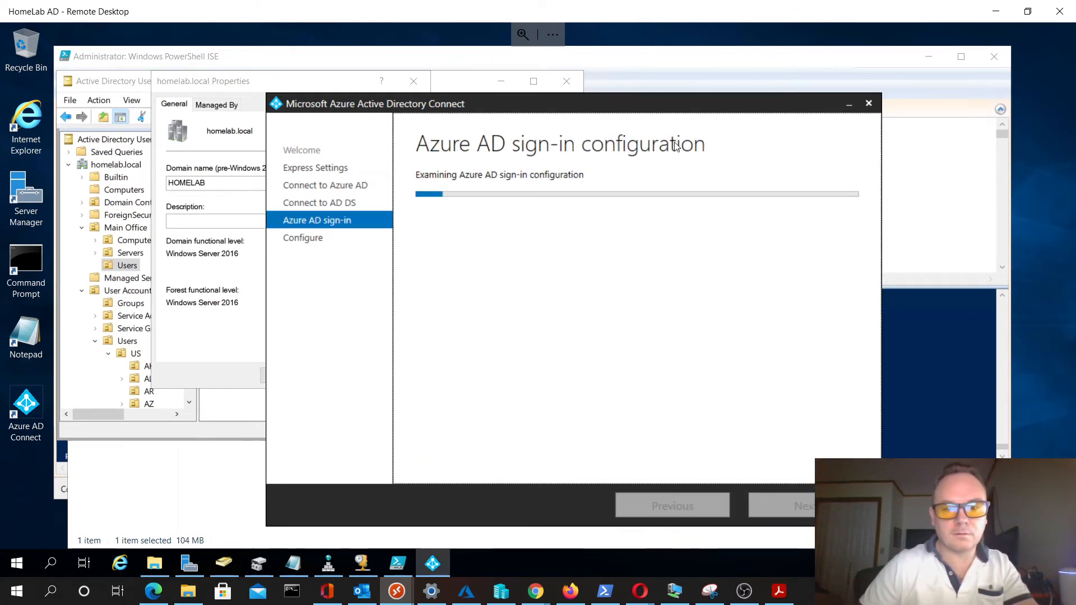
- Check the help on Azure AD sign-in configuration and continue without matching all UPN suffixes to verified domains
{"action": "left_click", "coordinate": [624, 194]}
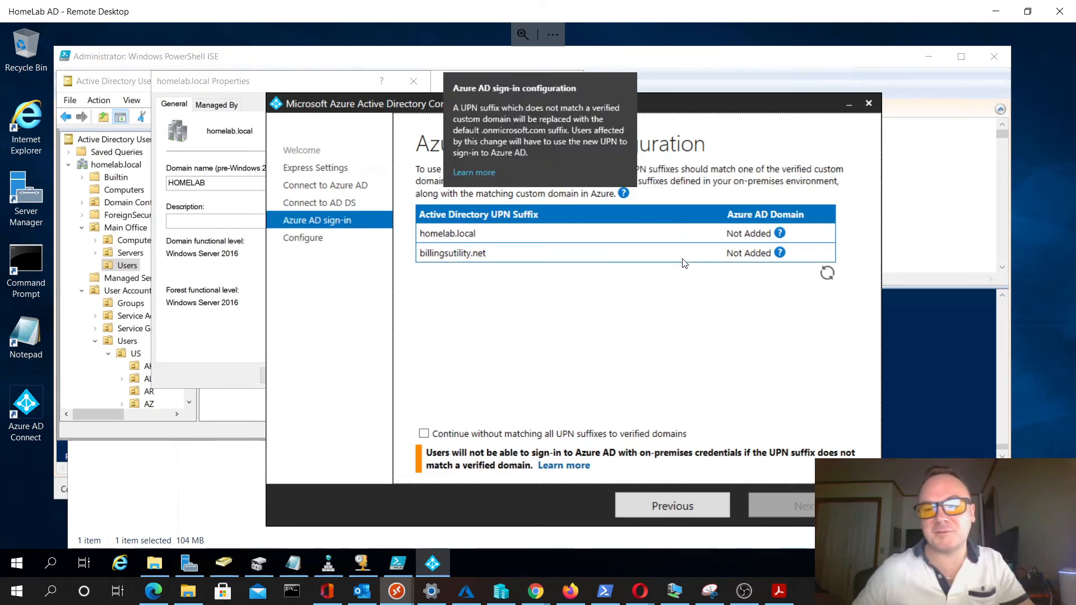
{"action": "left_click", "coordinate": [666, 292]}
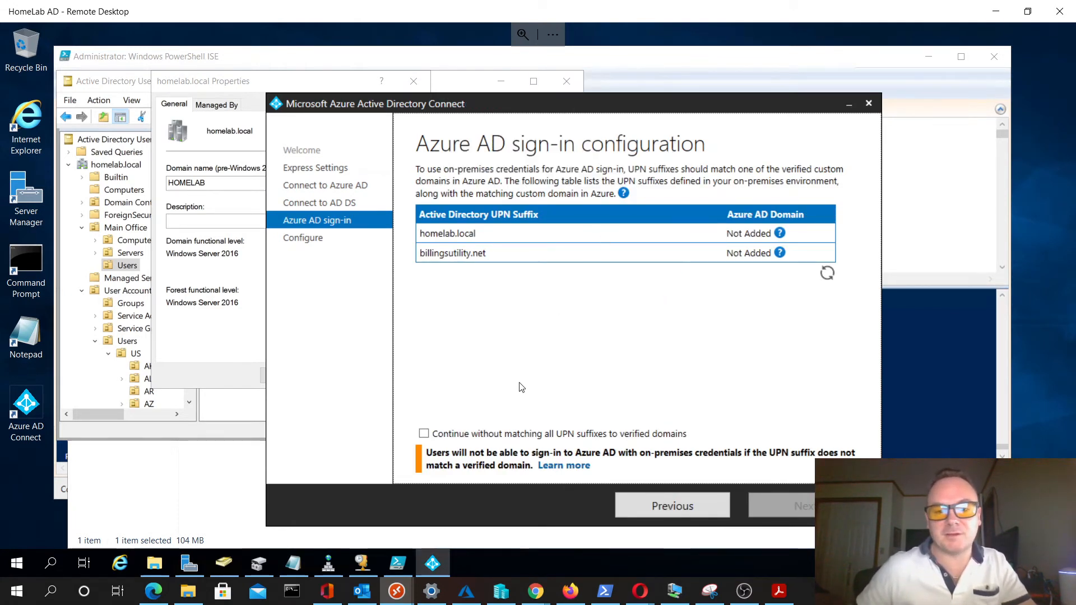
{"action": "left_click", "coordinate": [426, 434]}
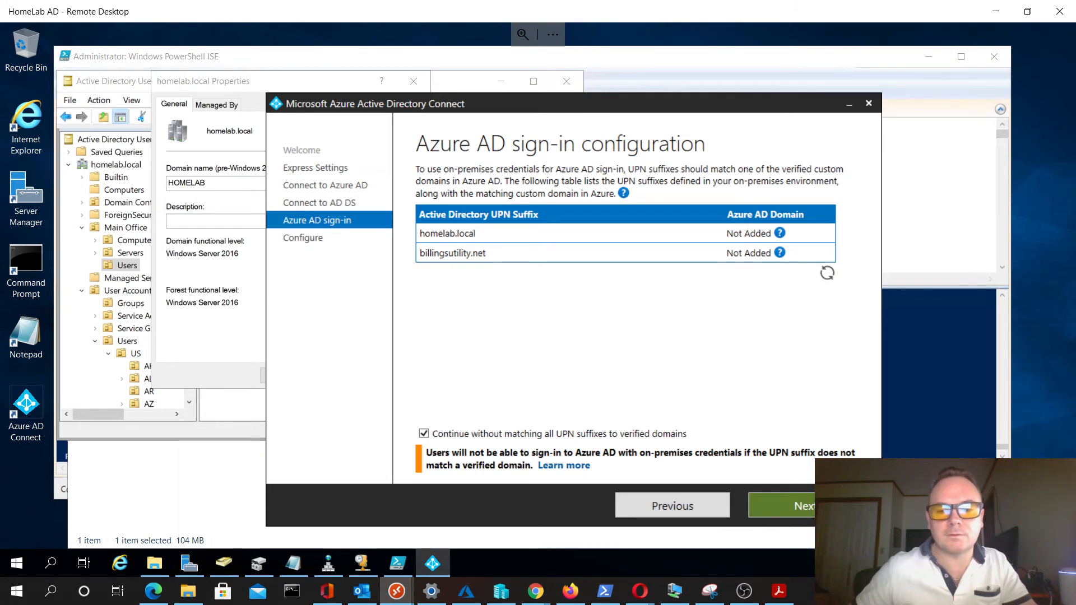
{"action": "left_click", "coordinate": [824, 507]}
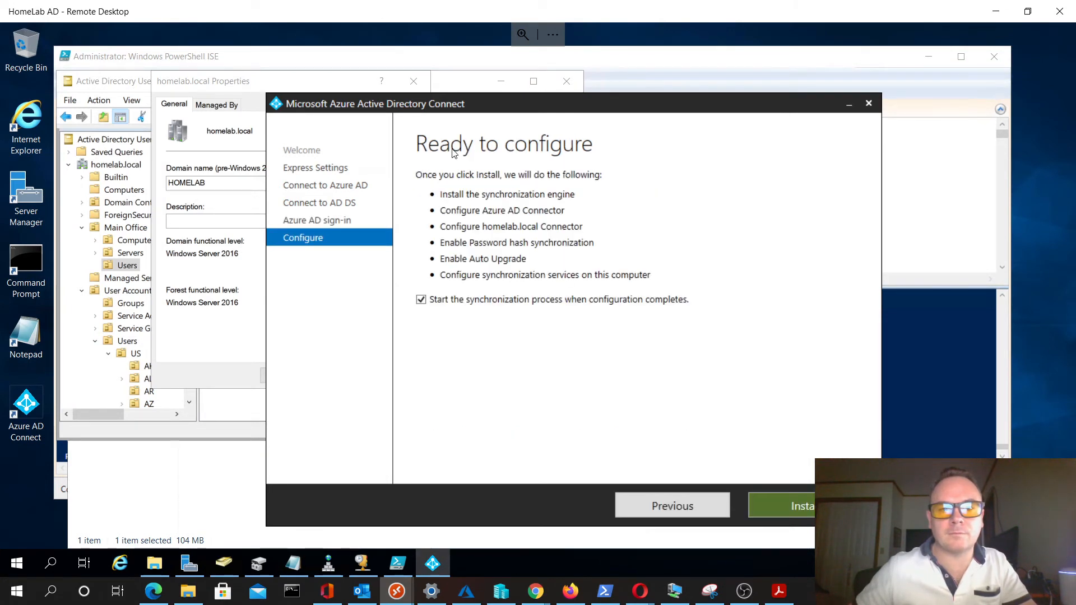
- Start the installation with synchronization set to begin when configuration completes, and close the homelab.local domain properties
{"action": "left_click", "coordinate": [812, 514]}
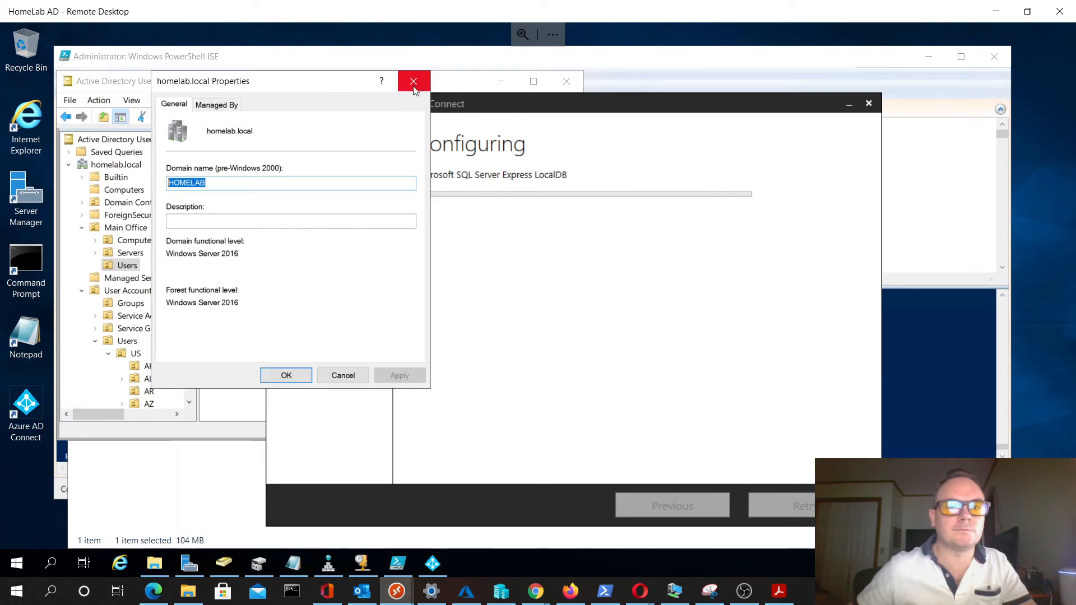
{"action": "left_click", "coordinate": [415, 81]}
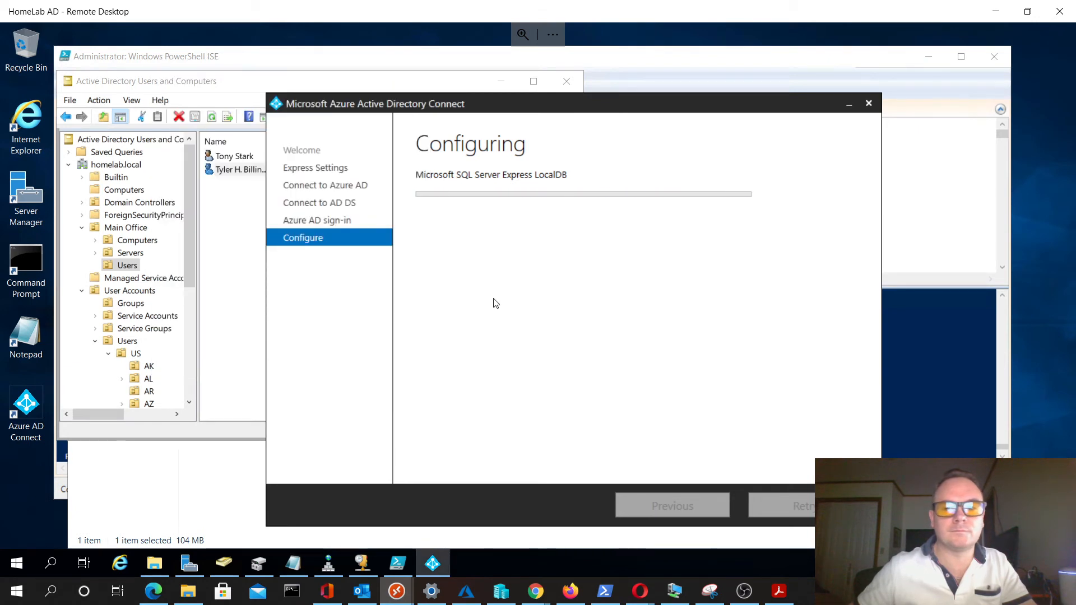